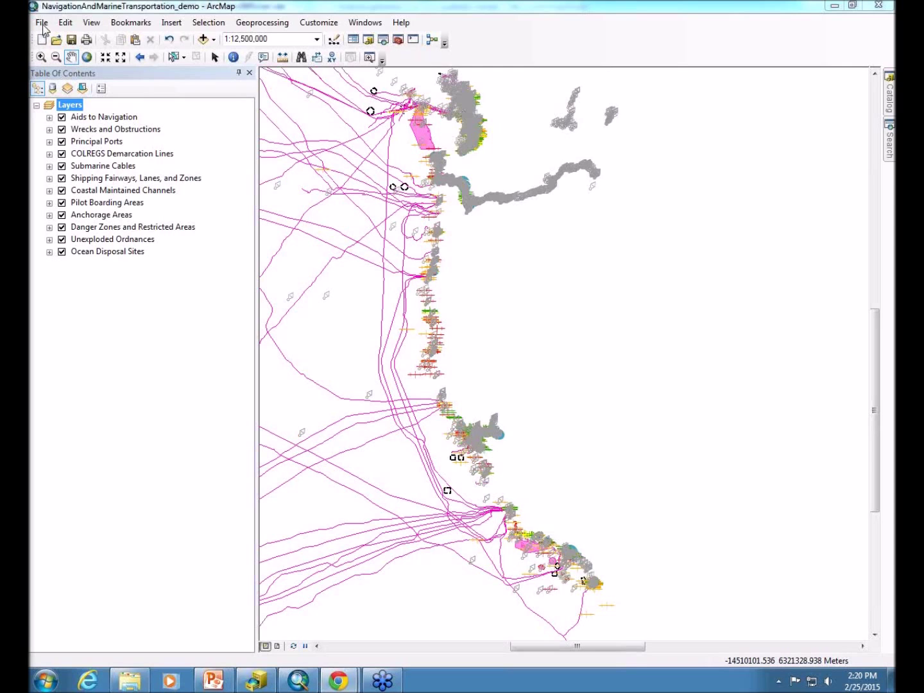
Start sharing the map as a service, then cancel it.
click(42, 26)
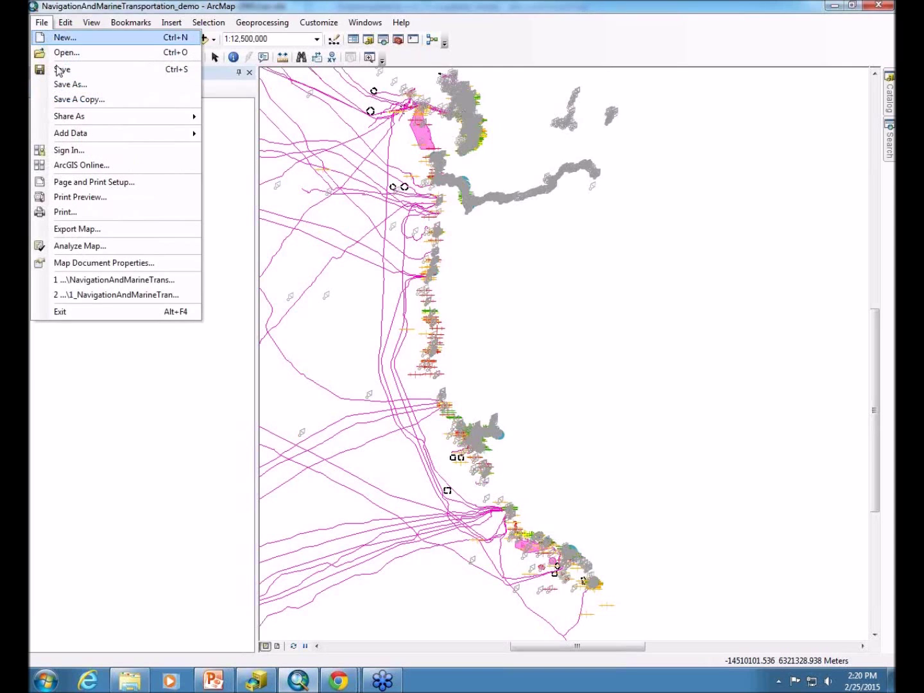
mouse_move(51, 118)
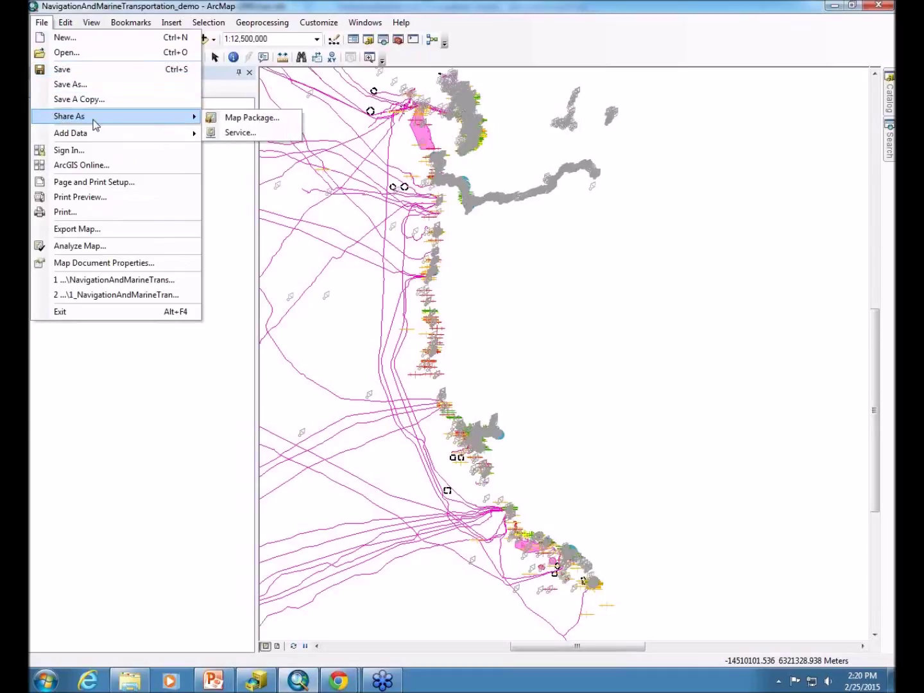
click(231, 134)
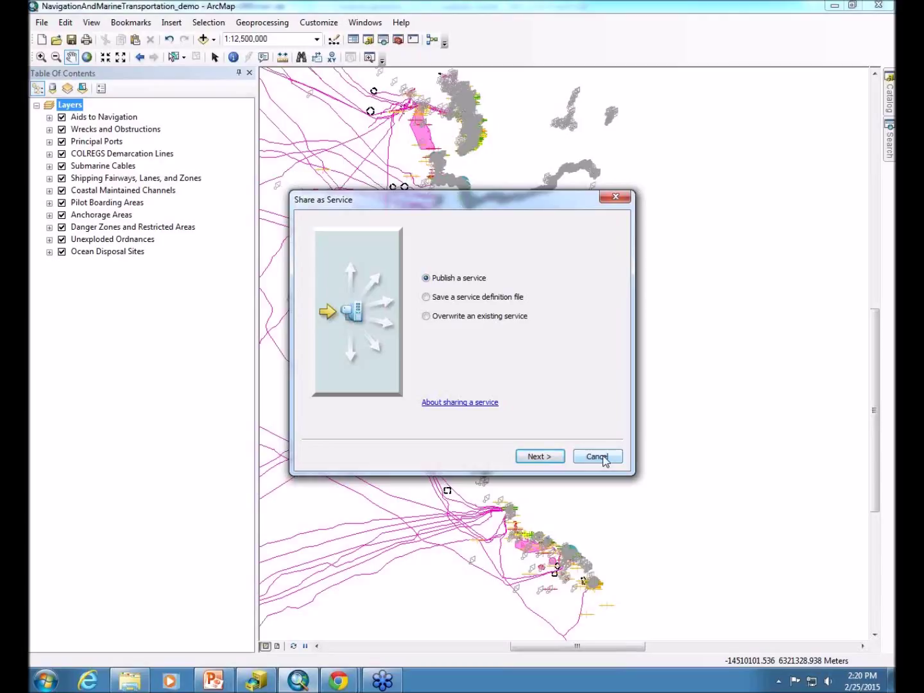
click(598, 457)
Turn on 'Store relative pathnames to data sources' in Map Document Properties.
click(41, 22)
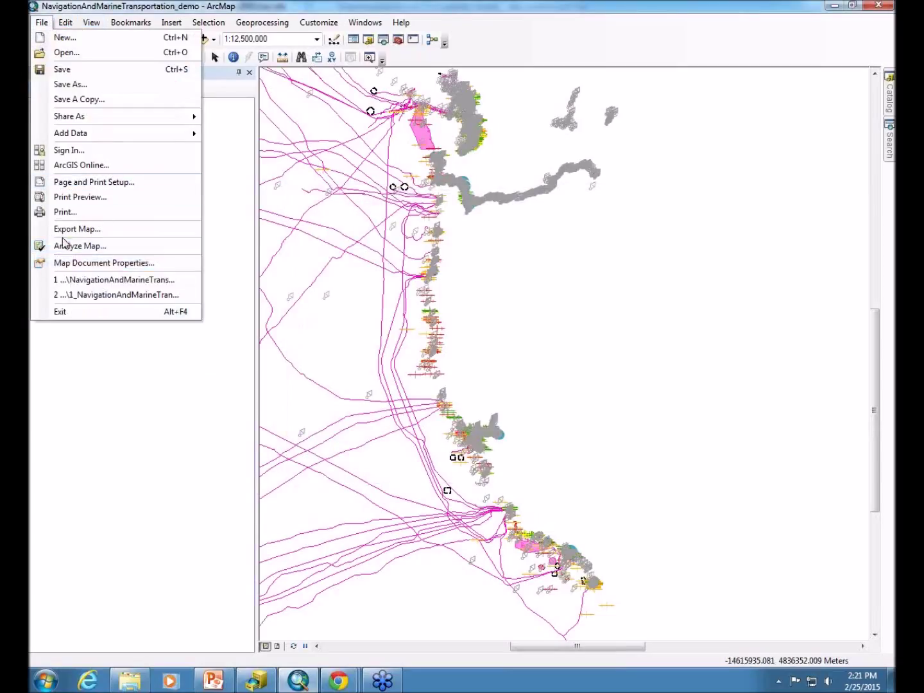
click(93, 263)
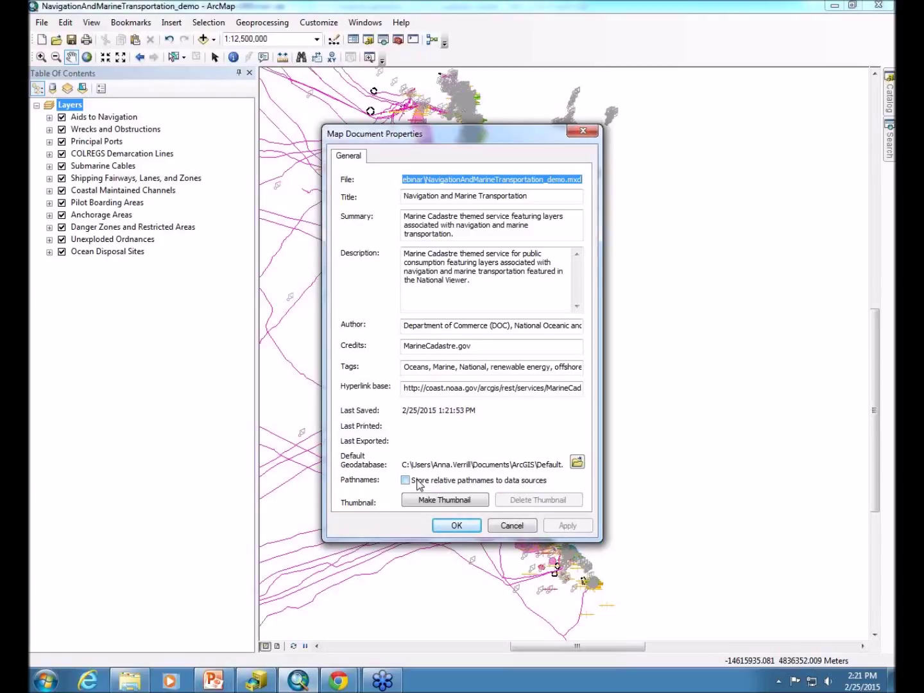
click(405, 481)
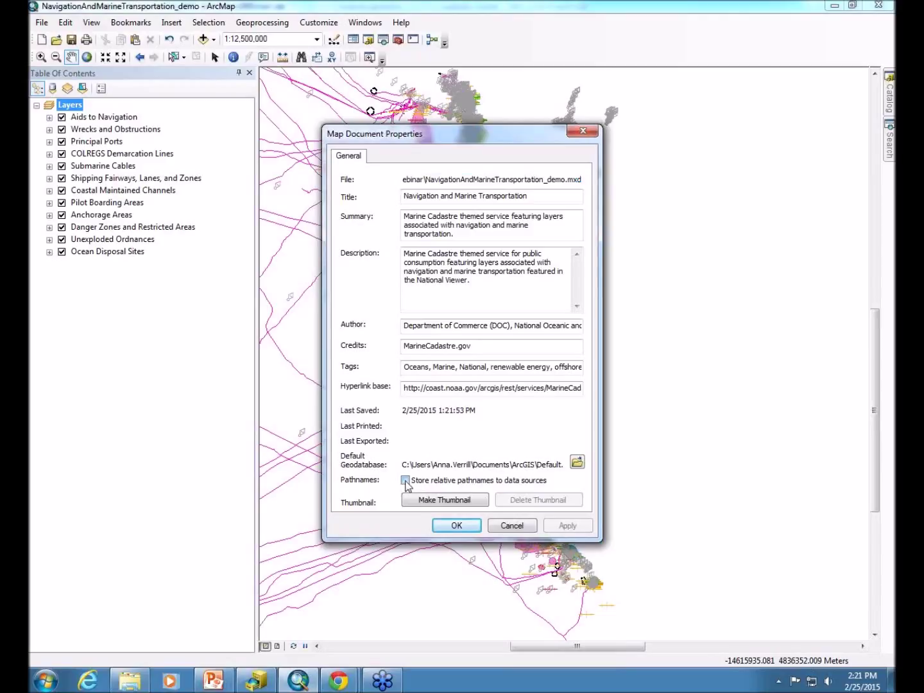
click(456, 525)
click(37, 26)
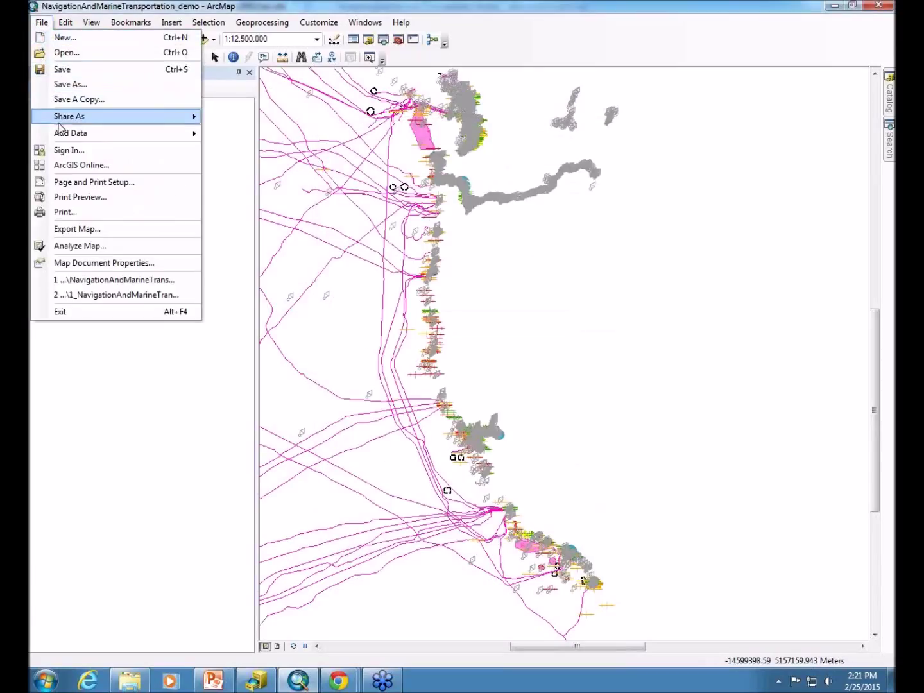
Choose File > Share As > Service, after first dismissing the File menu once.
mouse_move(61, 118)
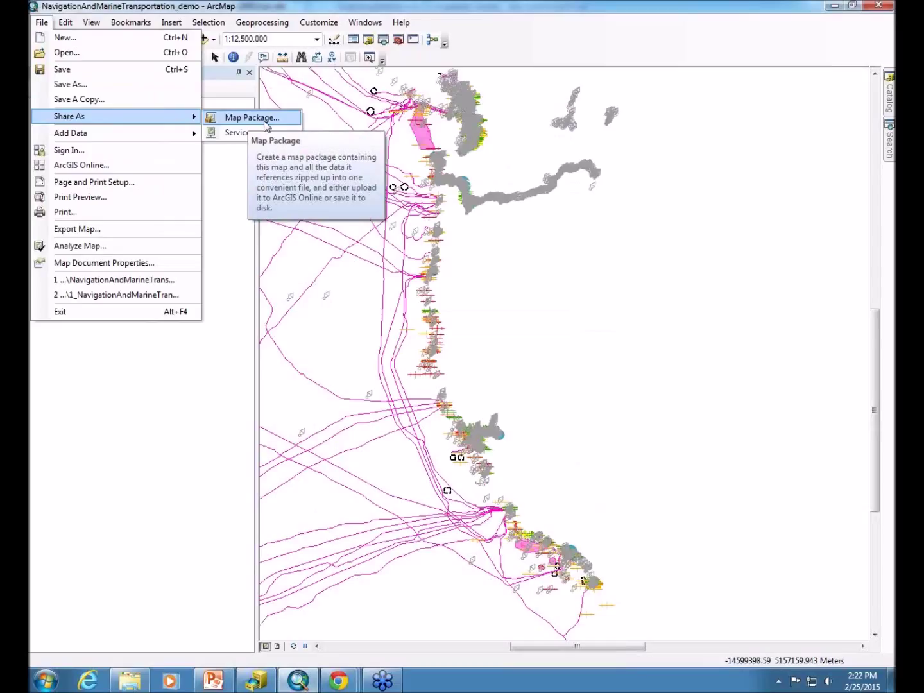
click(164, 450)
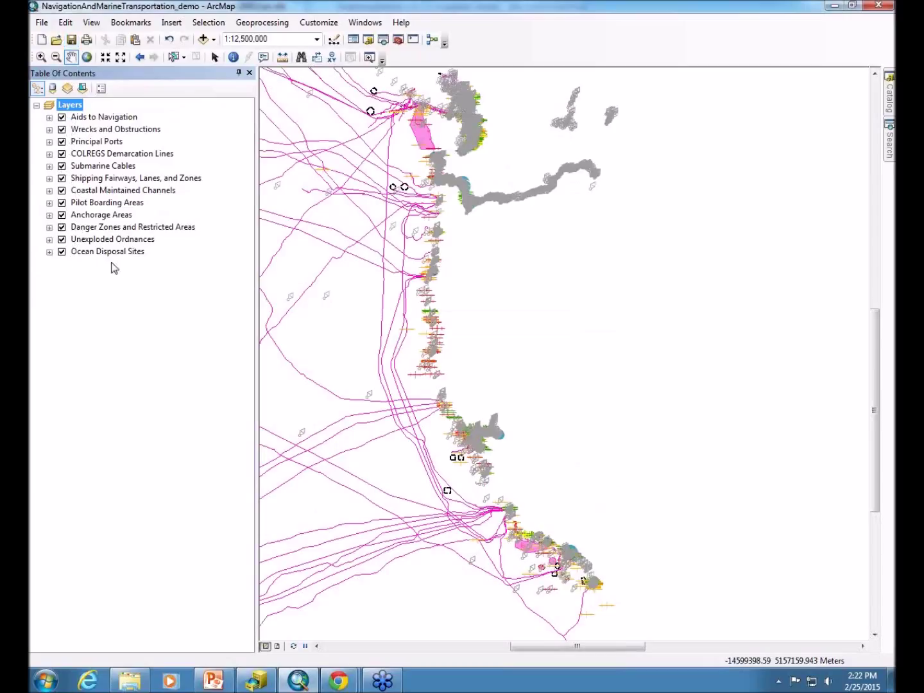
click(50, 25)
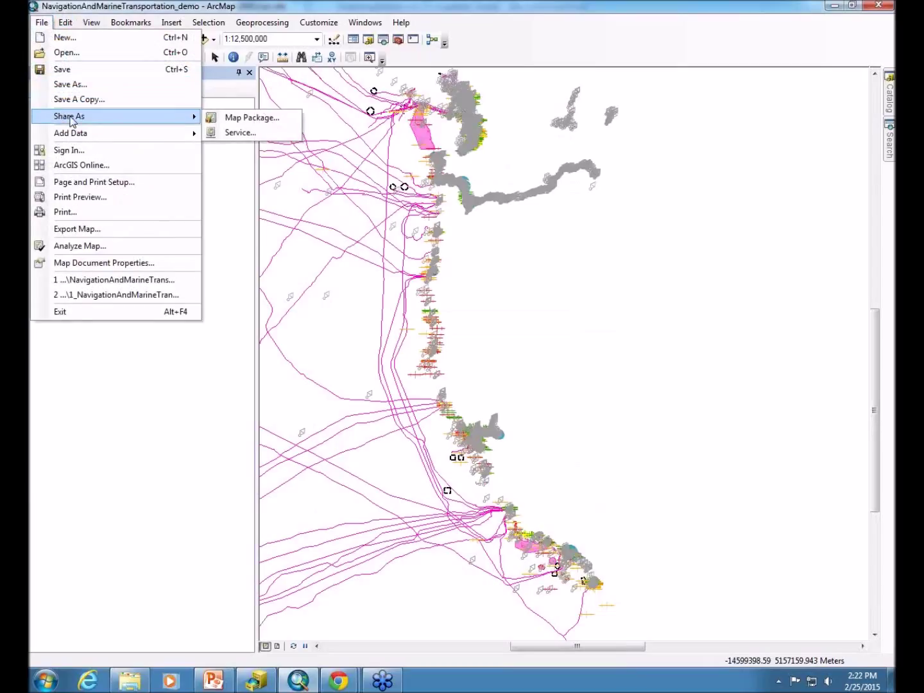
click(243, 132)
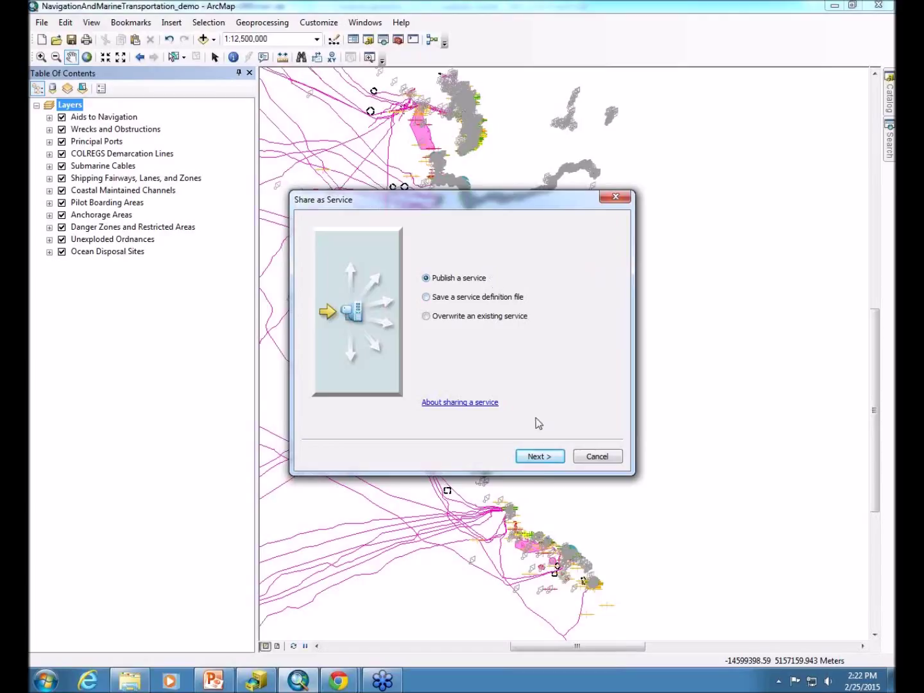
Go on to publish a service using the existing ArcGIS Server publisher connection.
click(539, 456)
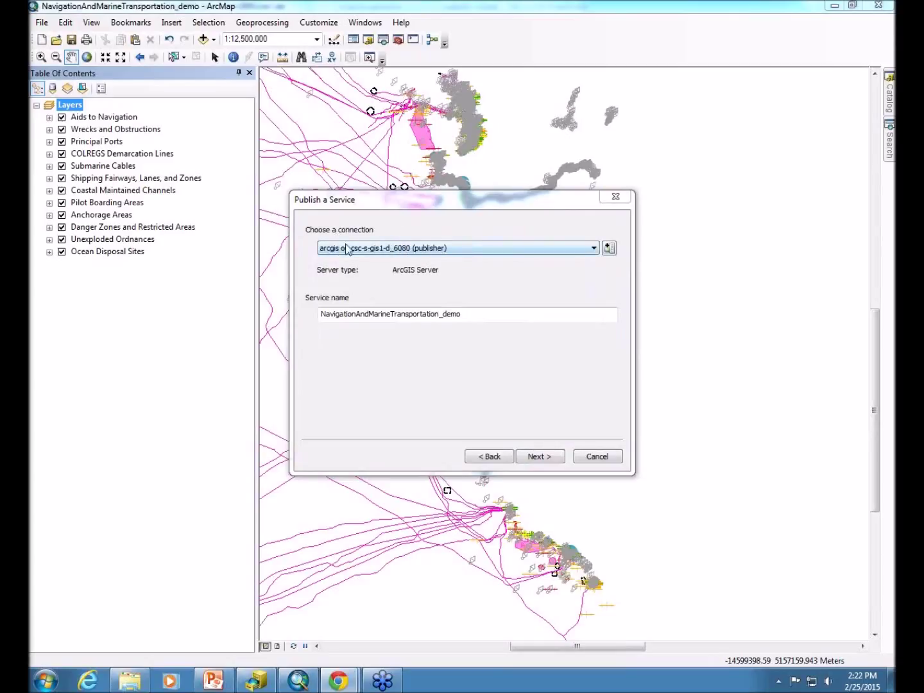
click(586, 249)
click(373, 237)
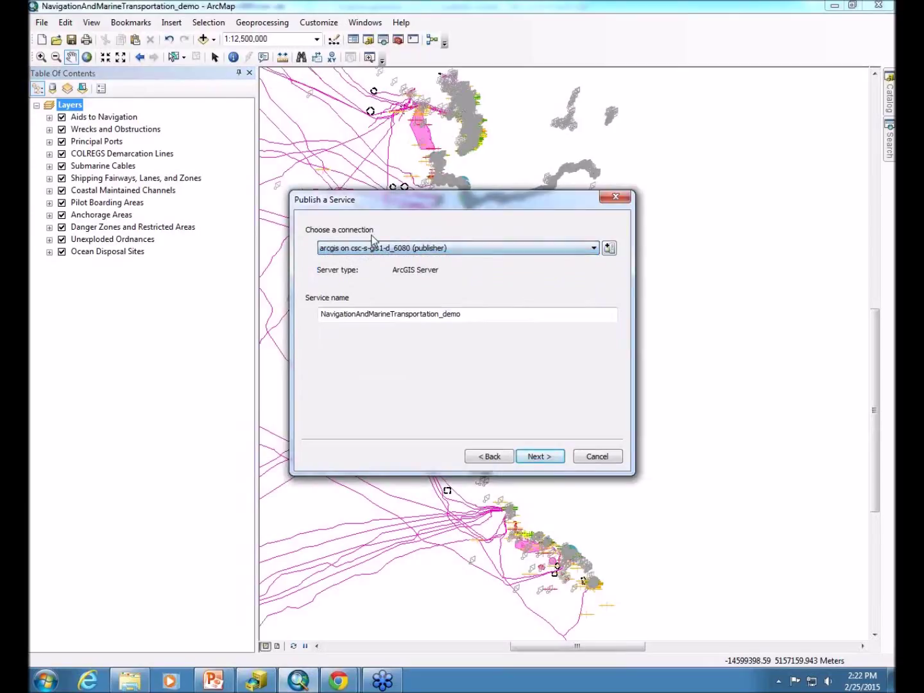
Open and cancel the Add ArcGIS Server wizard, keeping the name NavigationAndMarineTransportation_demo.
click(605, 251)
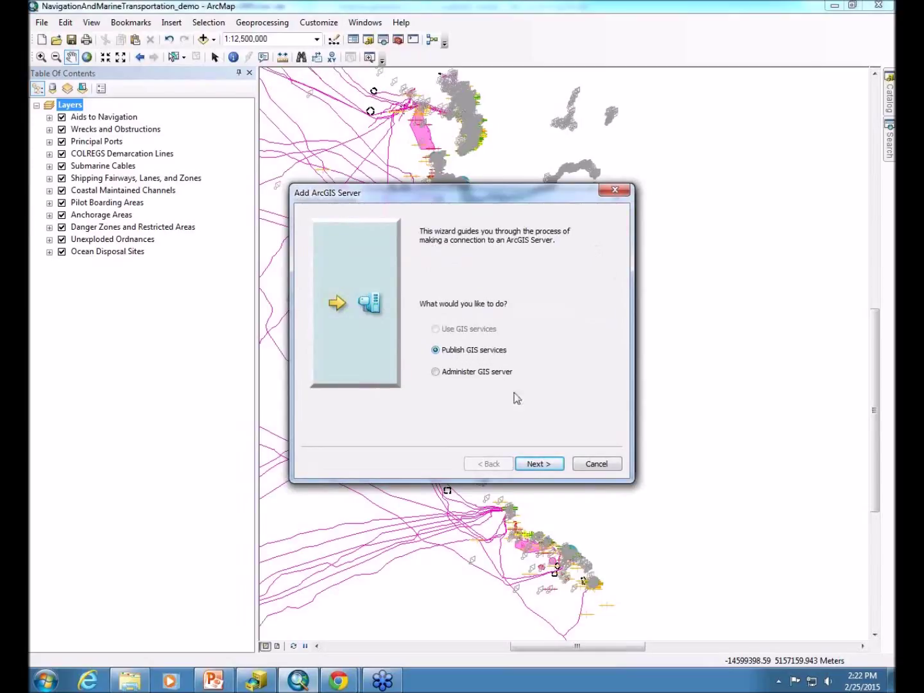
click(549, 467)
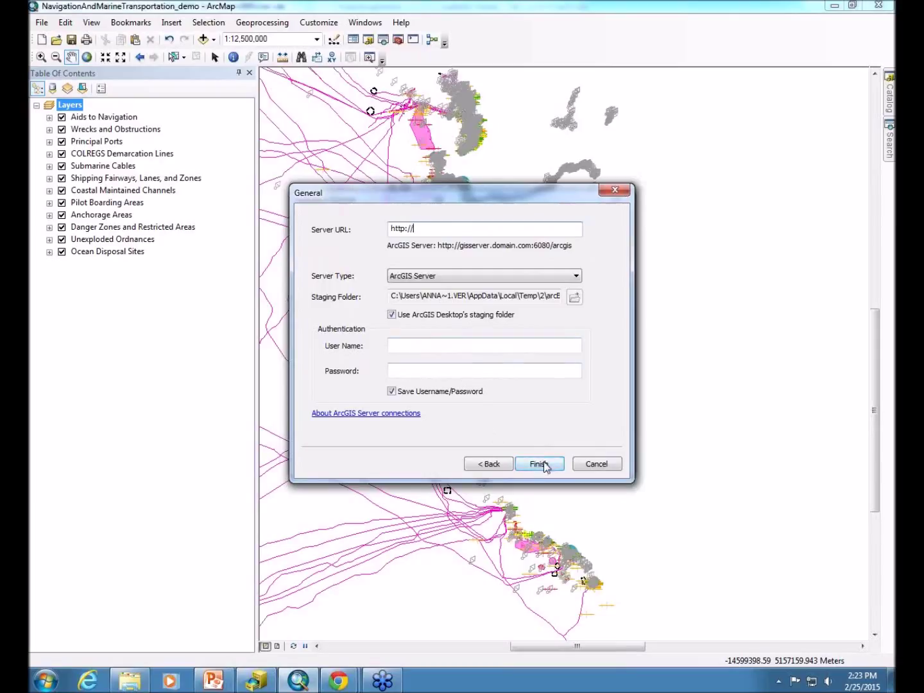
click(597, 464)
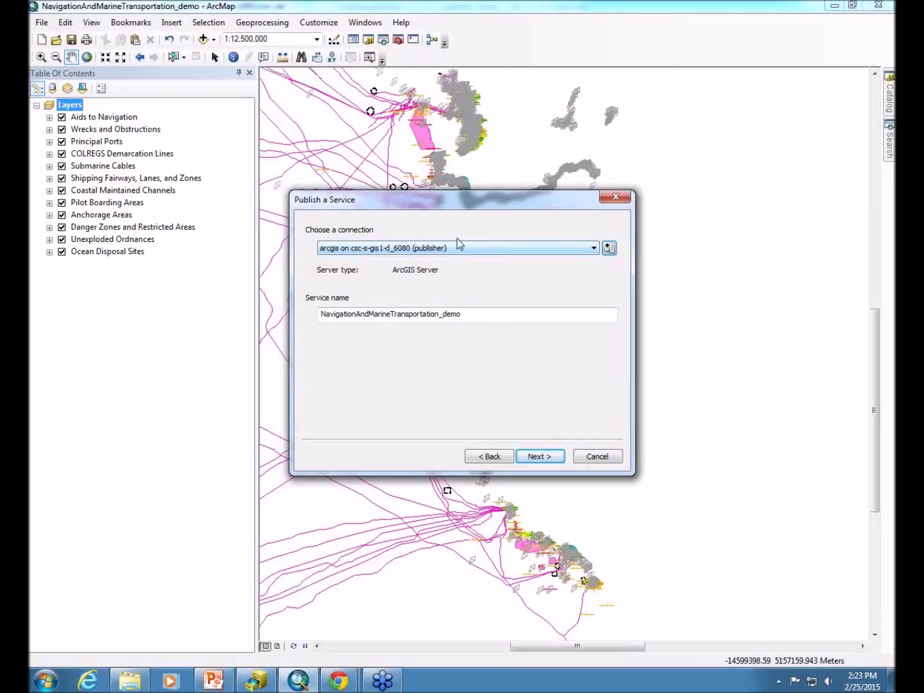
click(477, 314)
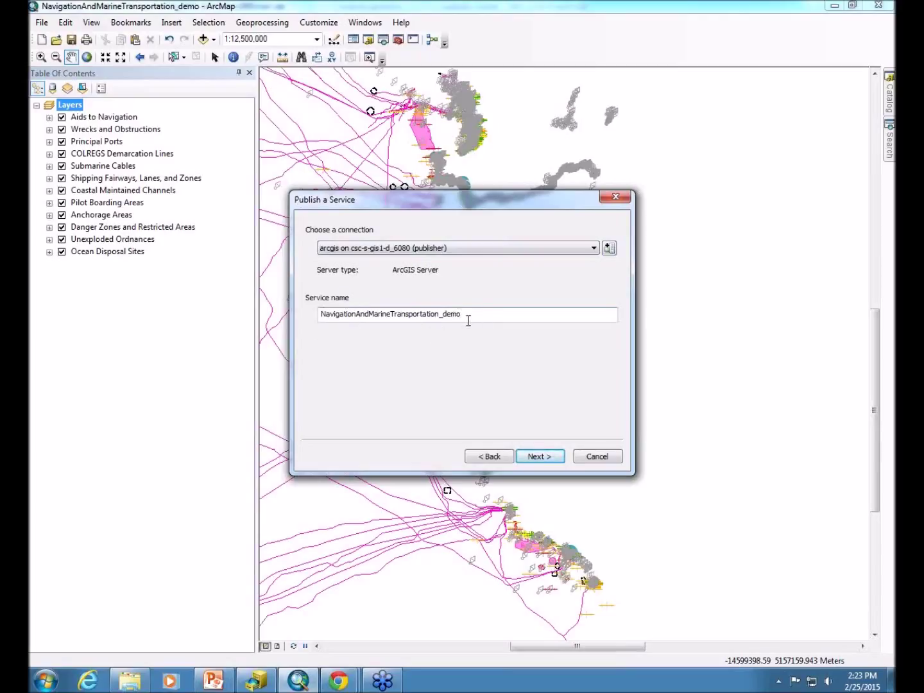
Publish into the existing MarineCadastre folder after briefly trying 'Create new folder', and continue.
click(546, 457)
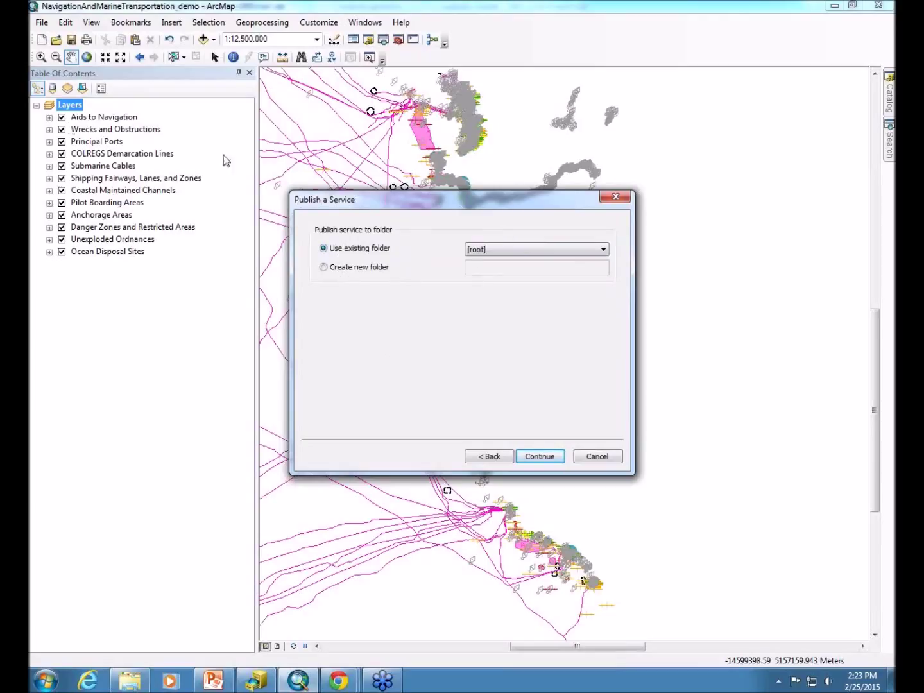
click(477, 251)
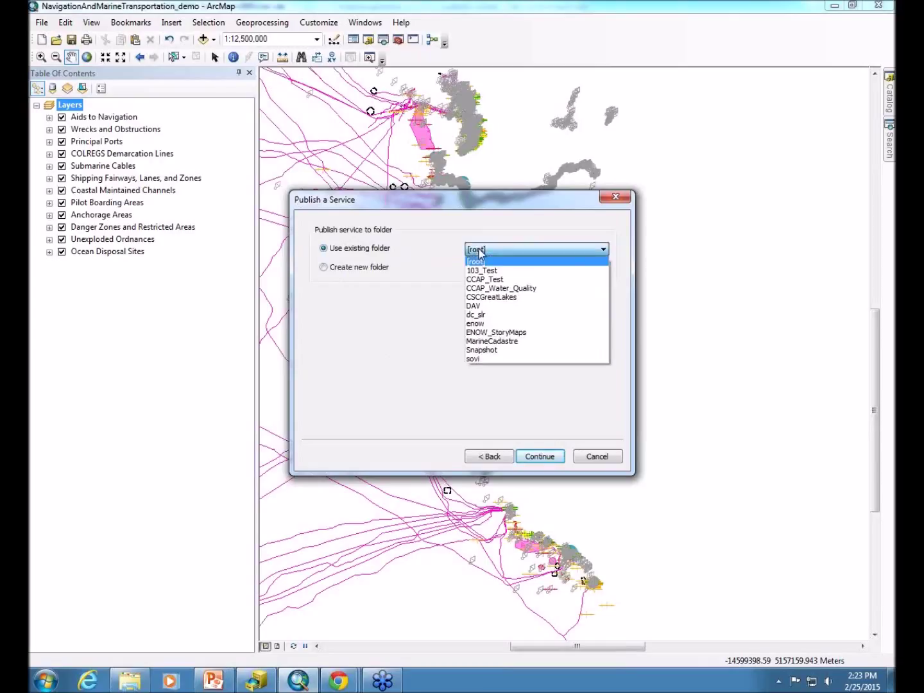
click(509, 342)
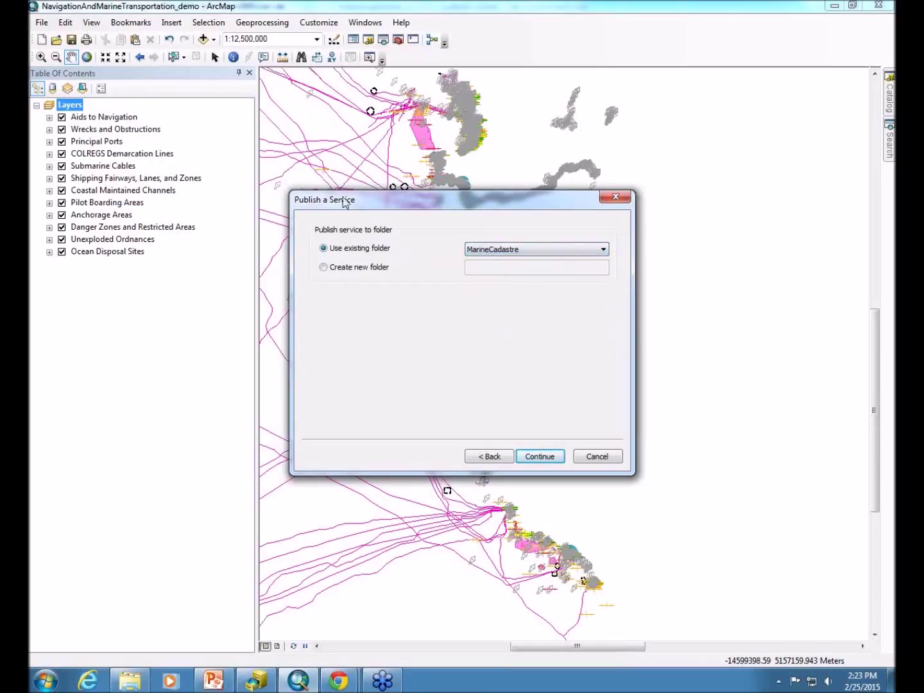
click(344, 268)
click(527, 269)
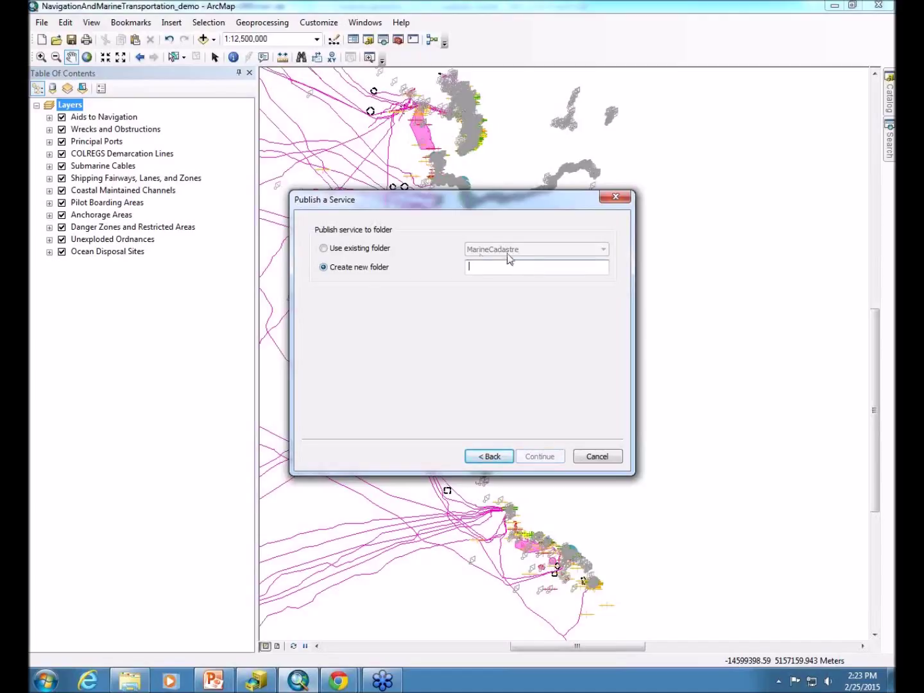
click(362, 254)
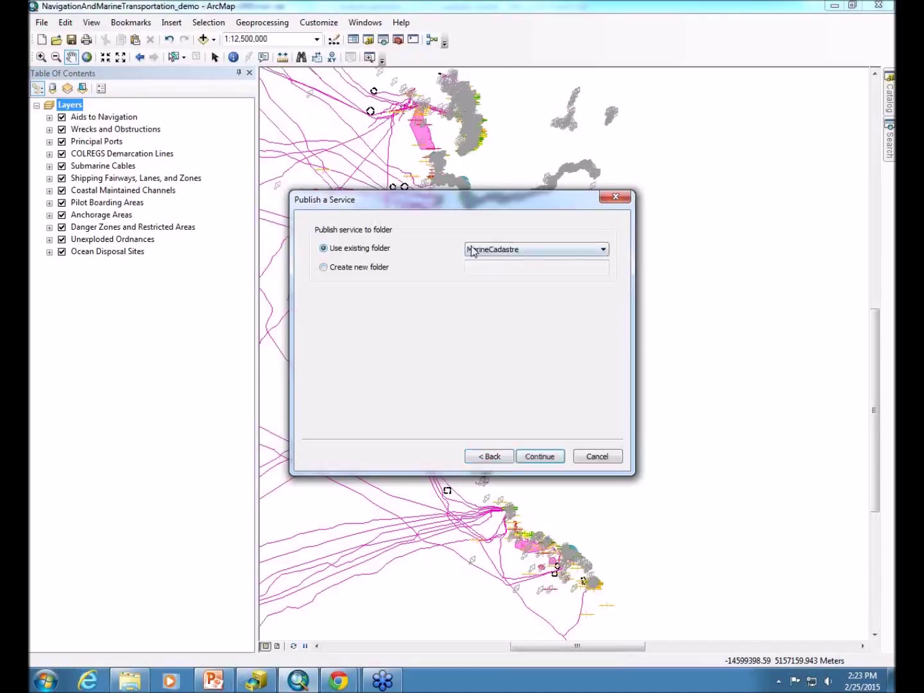
click(548, 460)
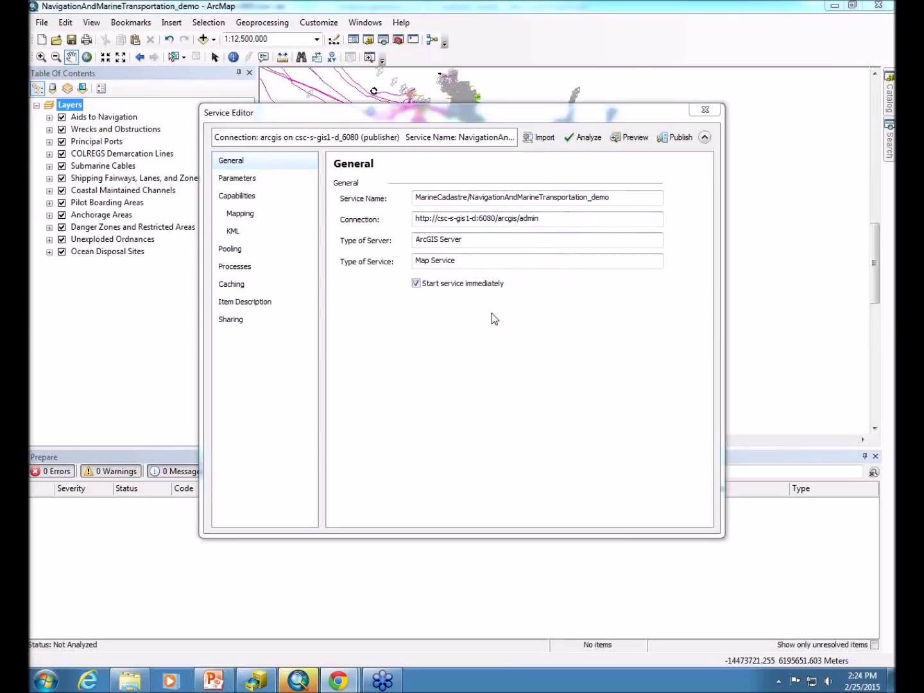
Show the Parameters page for the NavigationAndMarineTransportation_demo map service.
click(236, 186)
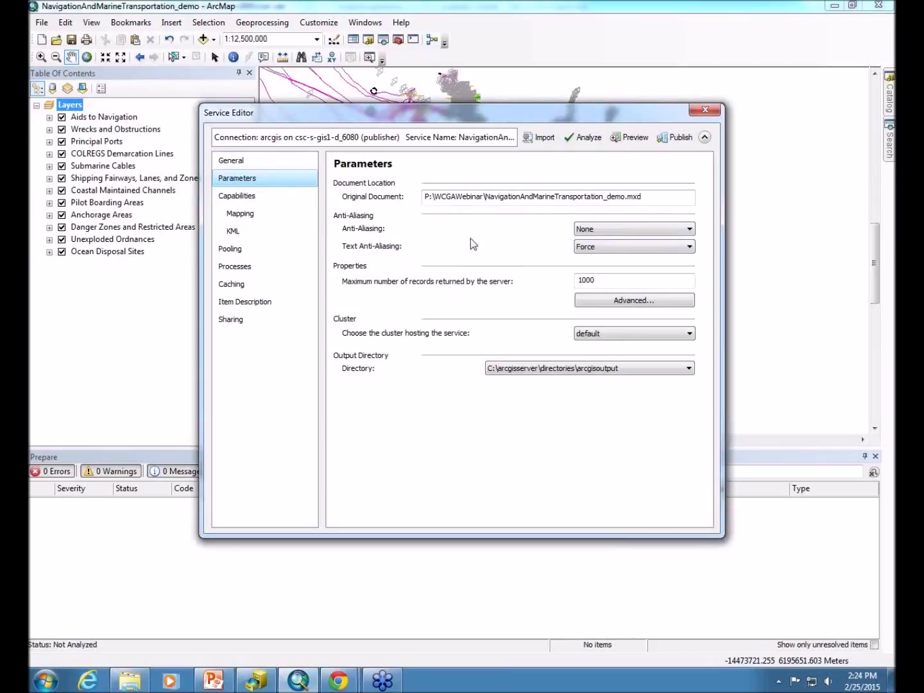
Set Anti-Aliasing to Normal and maximum records returned from 1000 to 10000.
click(626, 228)
click(607, 264)
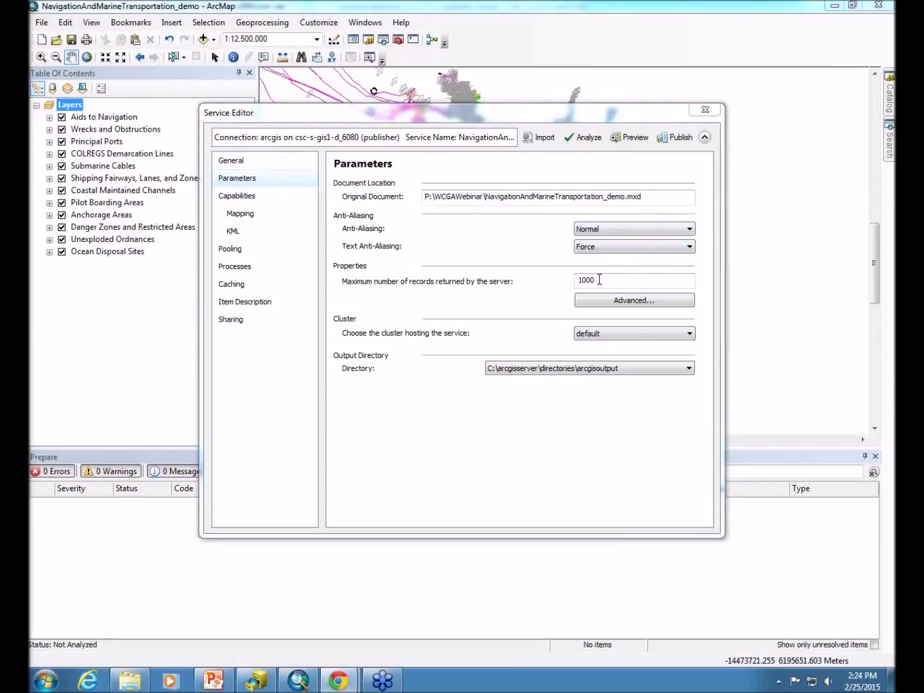
click(600, 280)
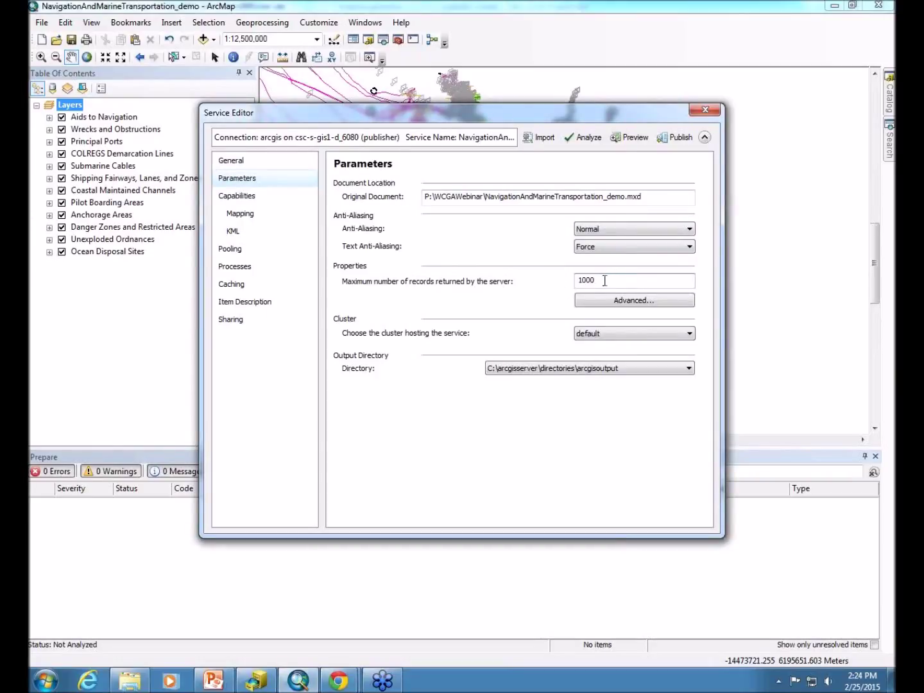
text(0)
double_click(627, 280)
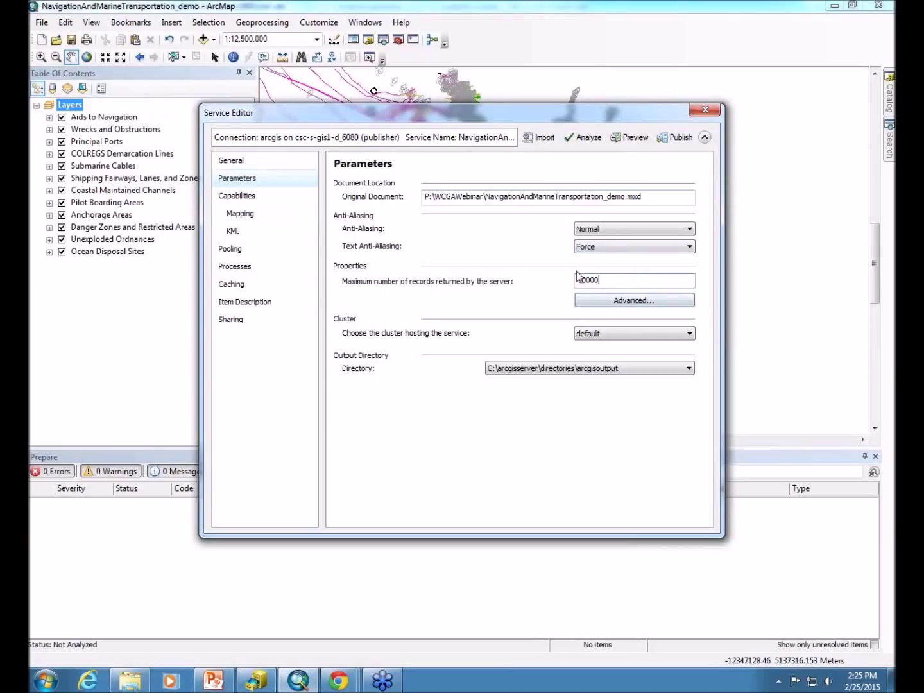
click(624, 281)
click(236, 200)
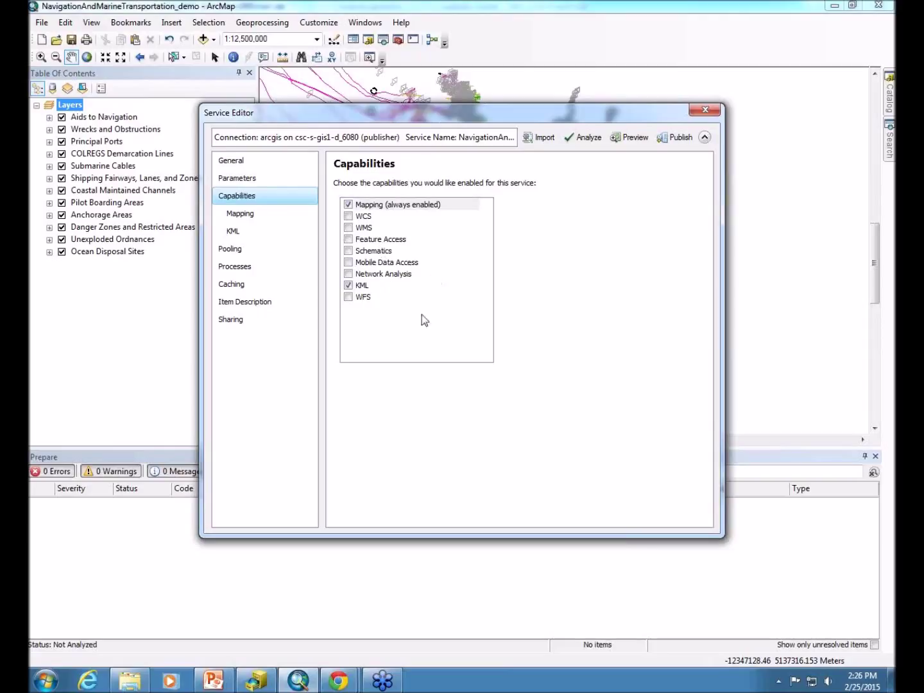
Check WMS, and switch Schematics on briefly to view its page, then off again.
click(348, 228)
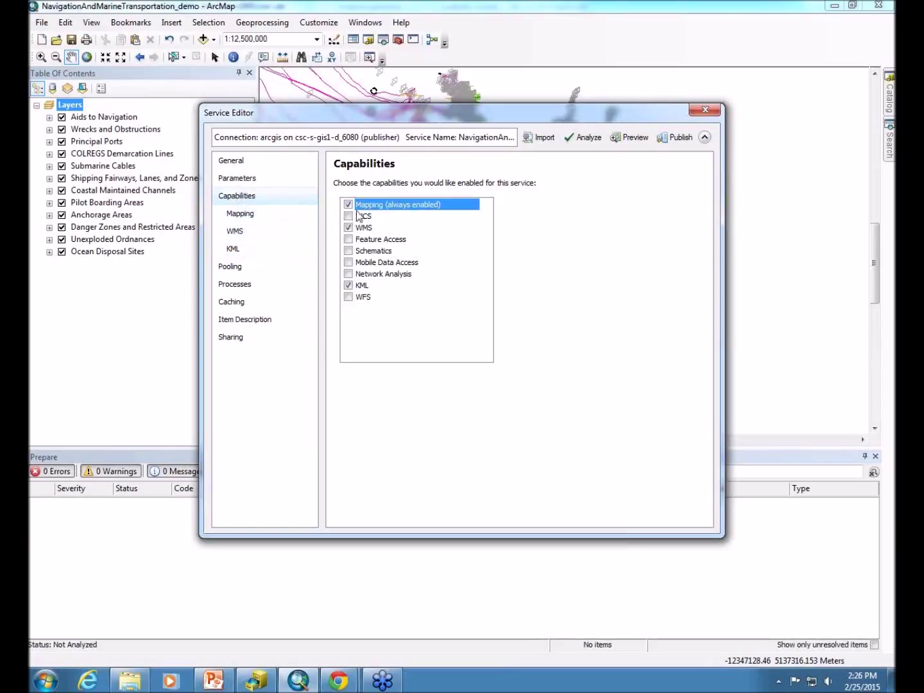
click(349, 252)
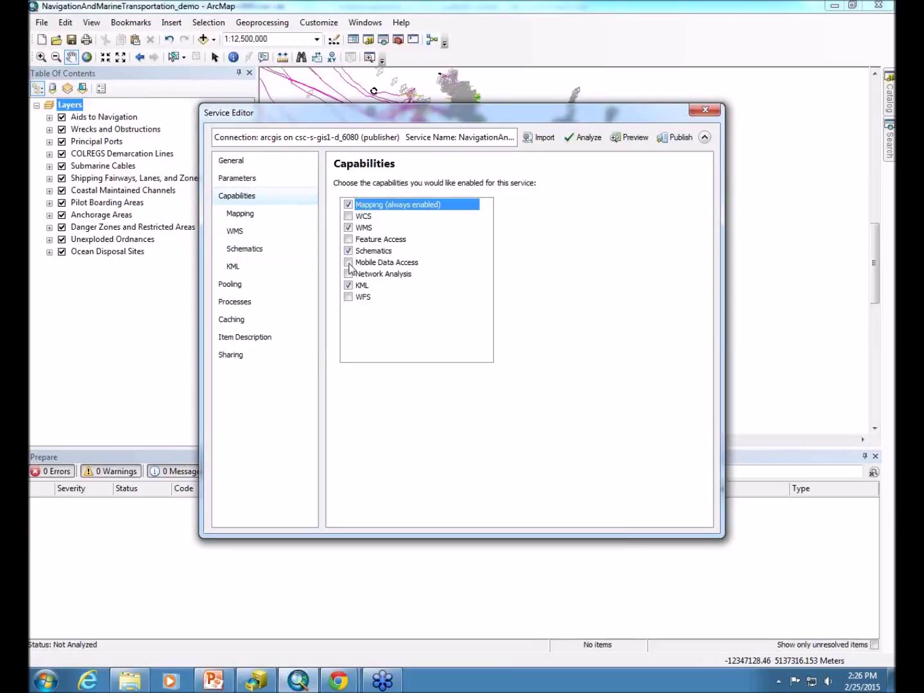
click(244, 248)
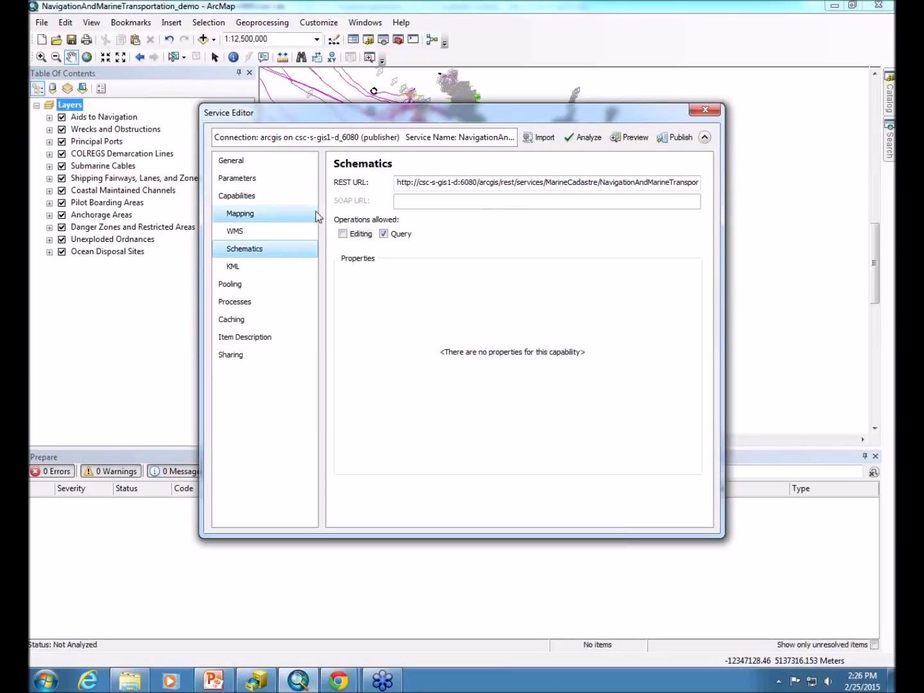
click(237, 195)
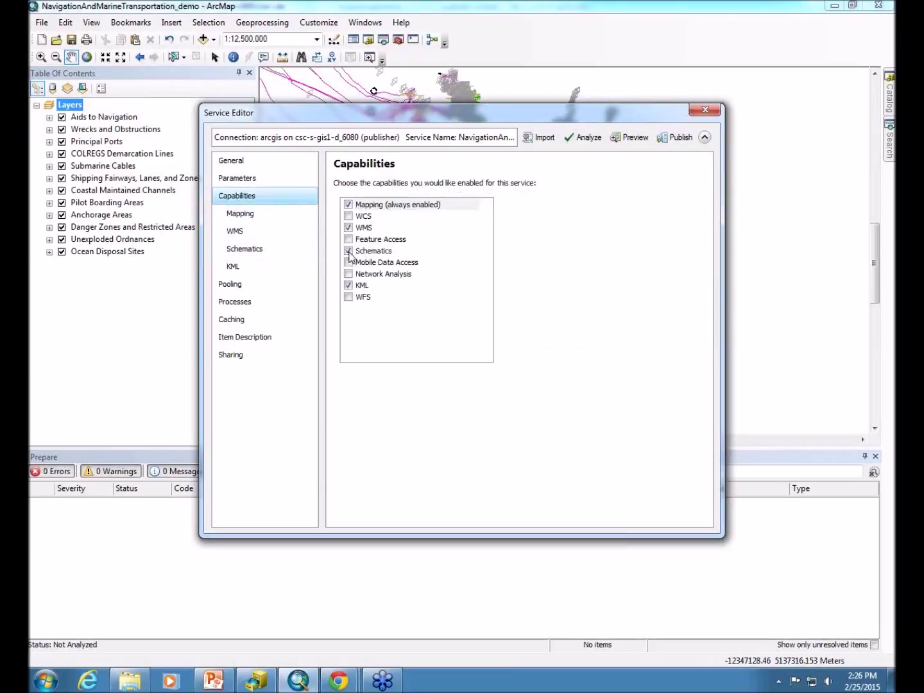
click(349, 252)
click(366, 204)
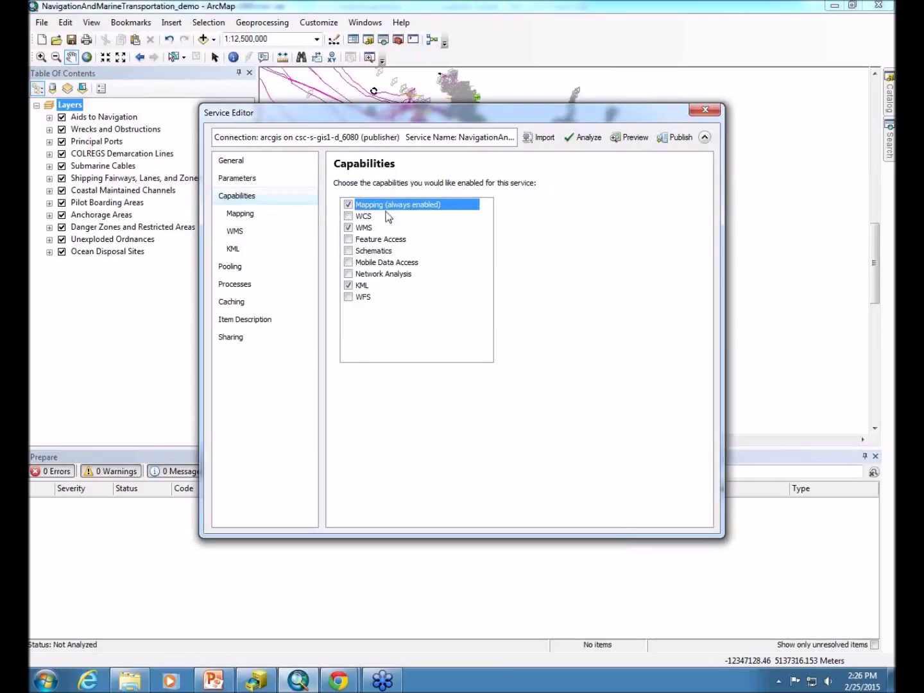
click(257, 213)
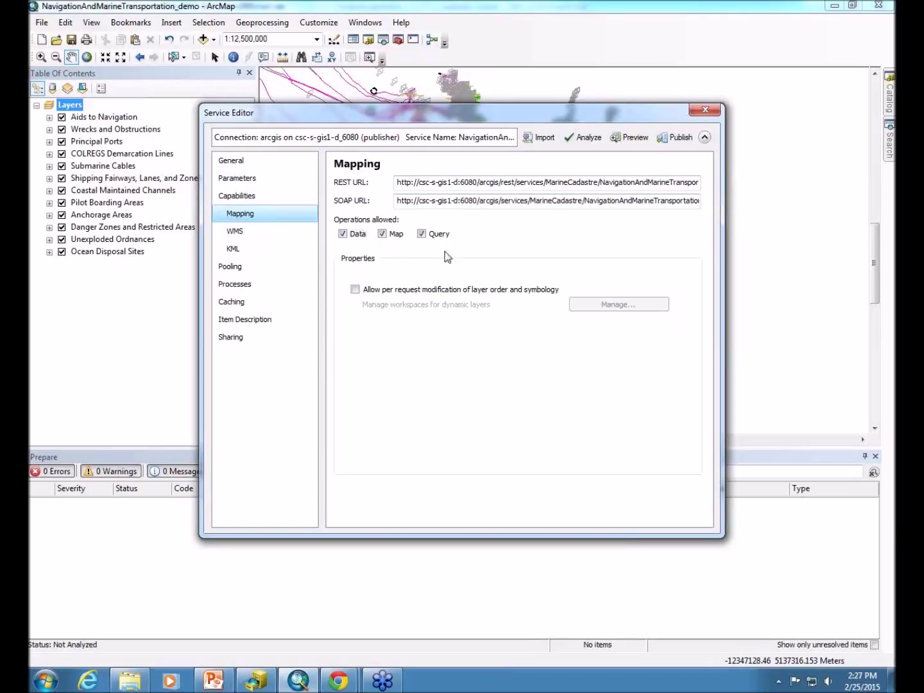
Check 'Allow per request modification of layer order and symbology' and open Manage Dynamic Workspaces.
click(355, 290)
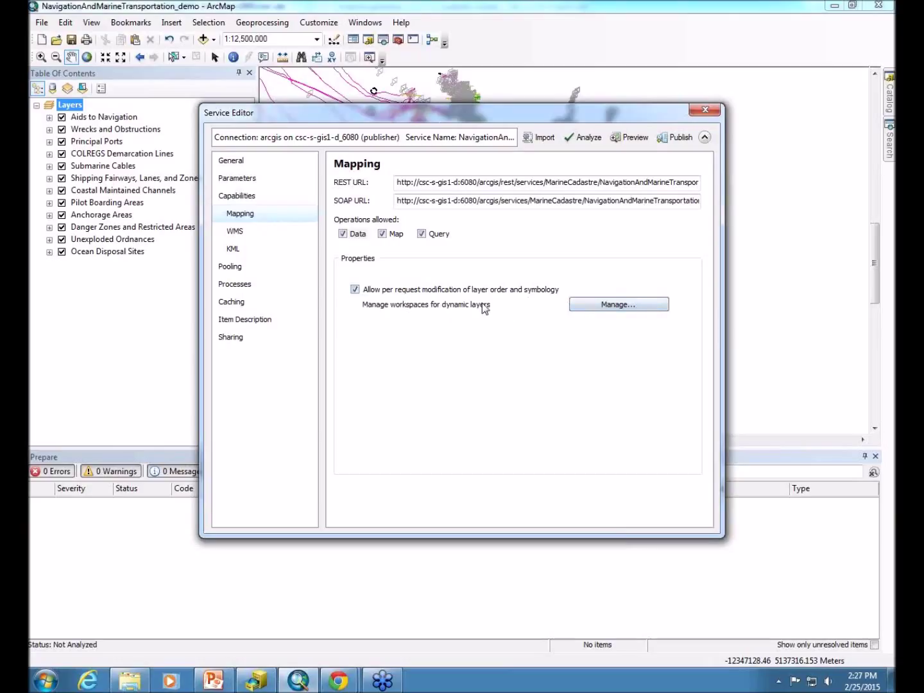
click(628, 305)
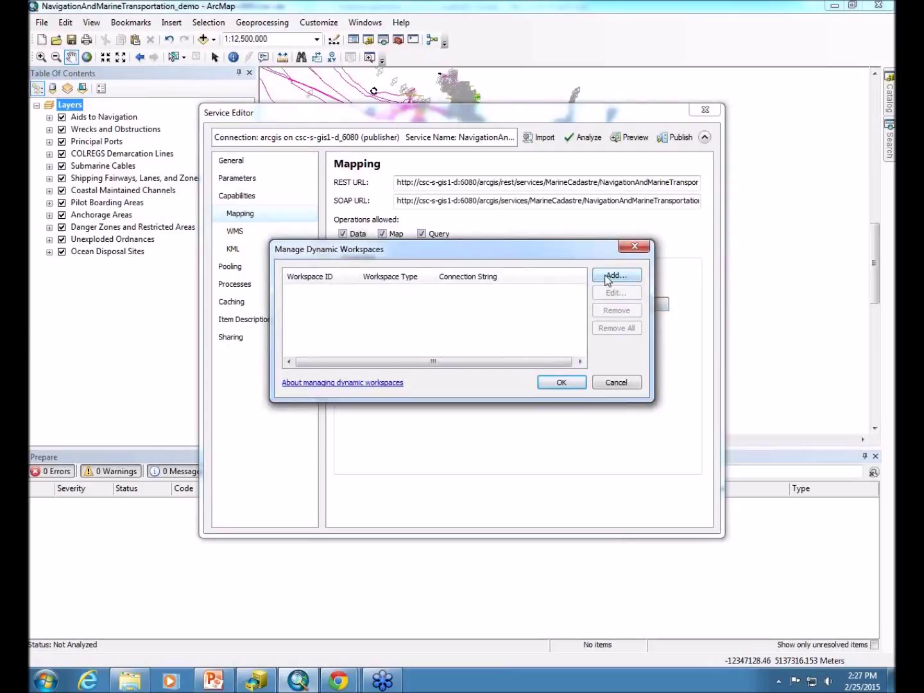
Add a dynamic workspace of type Enterprise Database with workspace ID S_MSP_demo.
click(611, 278)
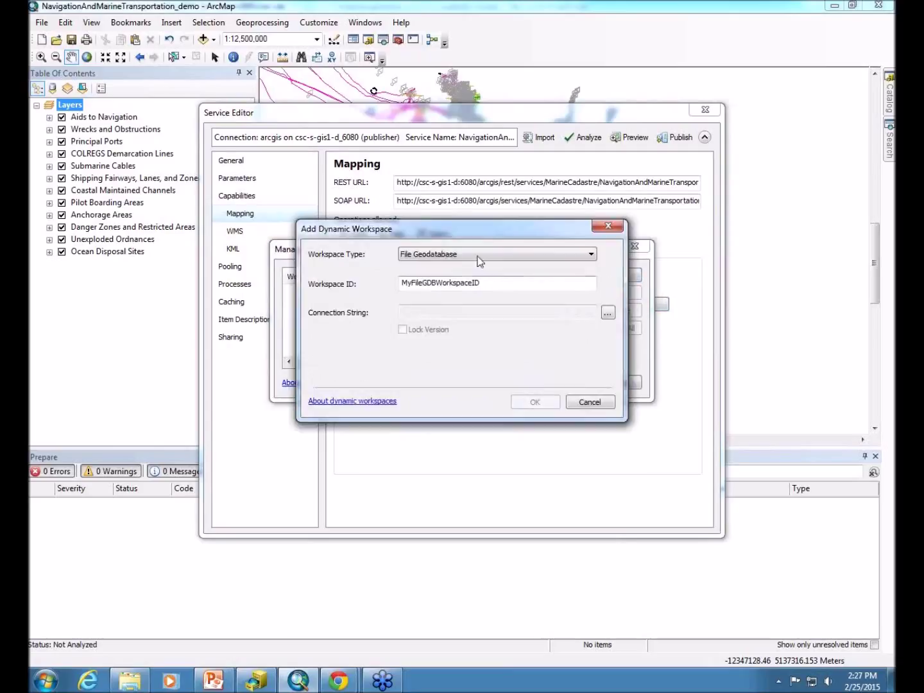
click(477, 256)
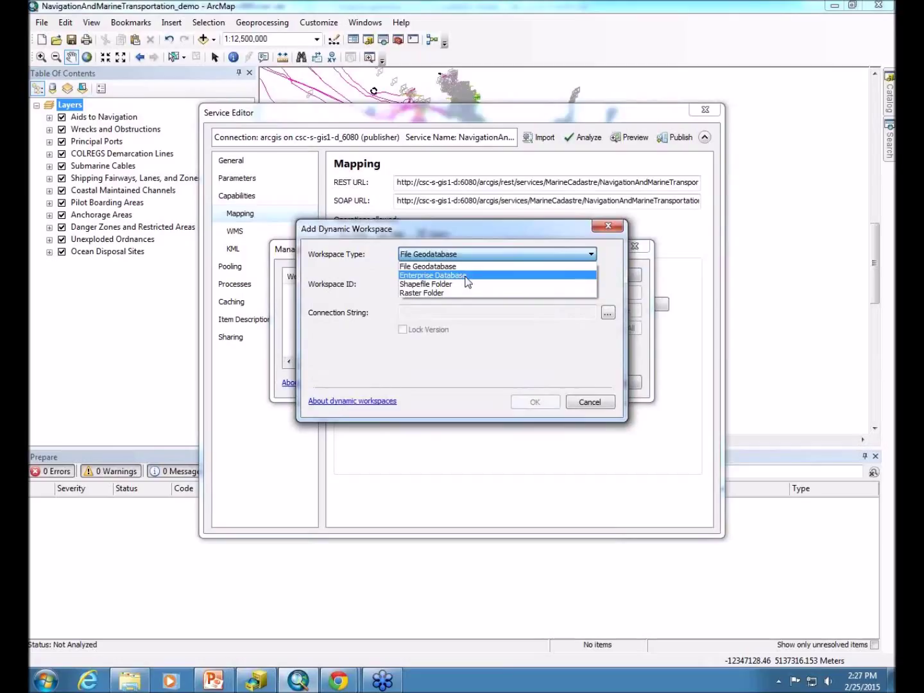
click(469, 281)
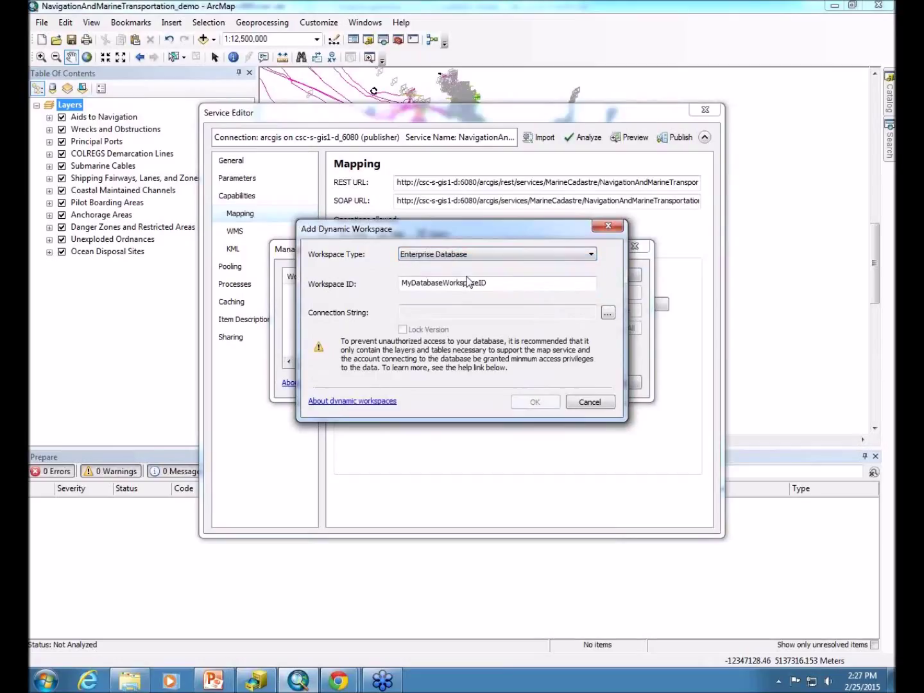
drag(510, 281, 379, 289)
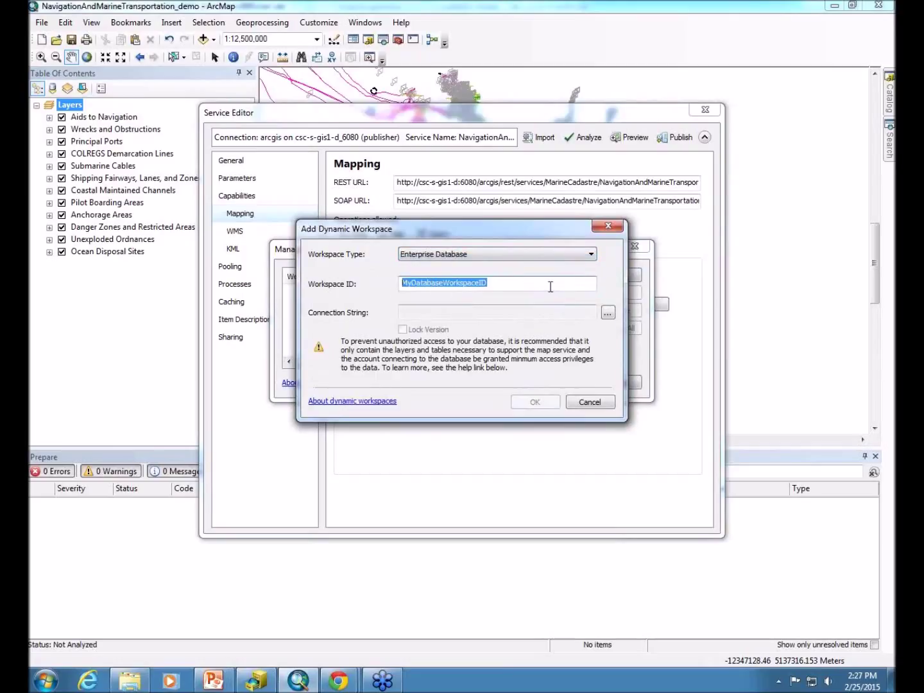
text(S-MSP)
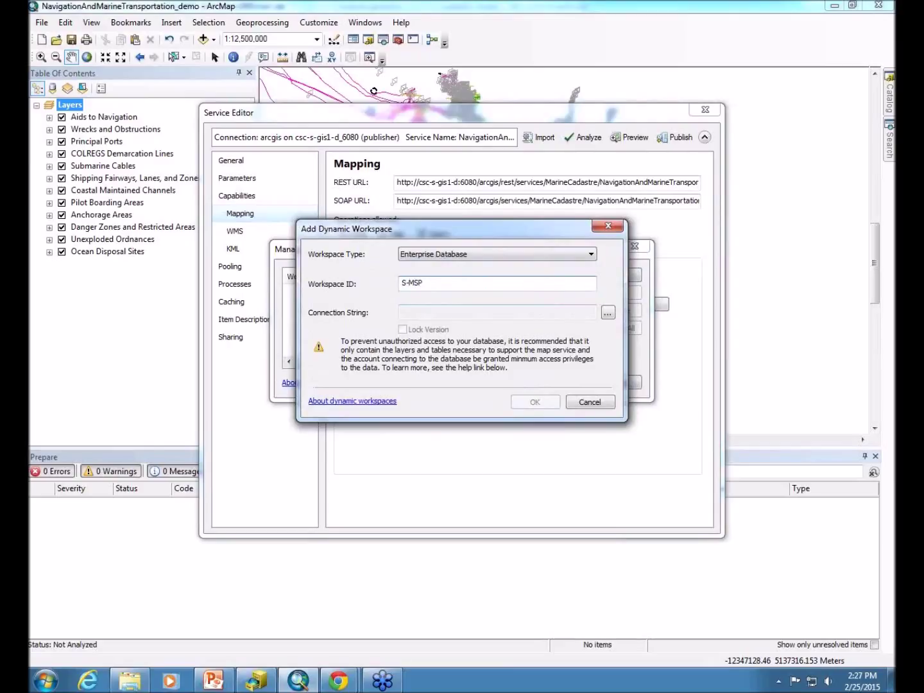
key(Left)
key(Left)
key(Left)
key(BackSpace)
text(_MSP_dem)
Use the s_MSP_DevOpsArcIMSUser.sde connection, lock to its version, and confirm both workspace dialogs.
click(609, 314)
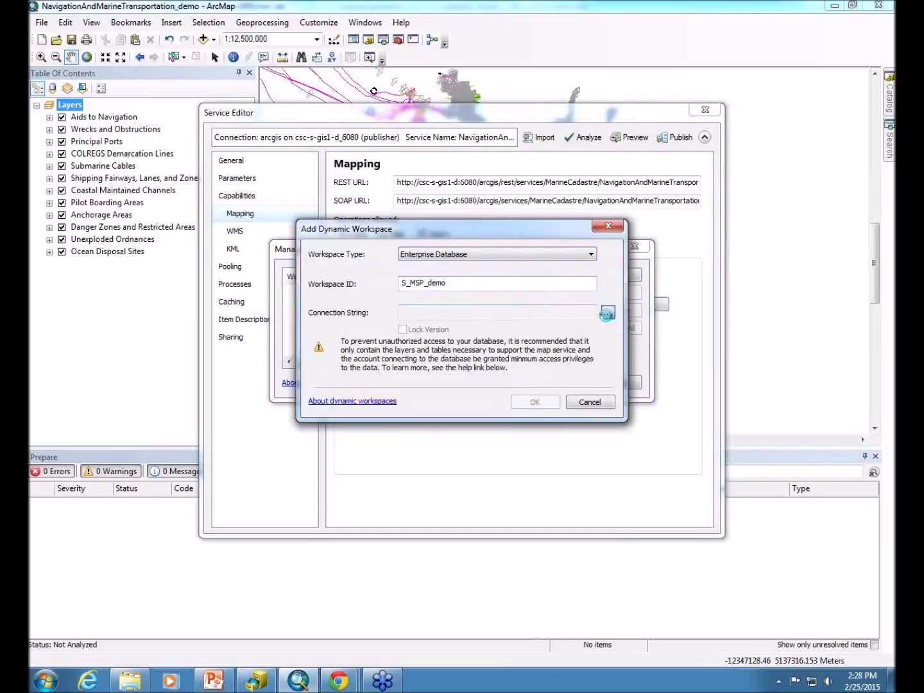
click(337, 269)
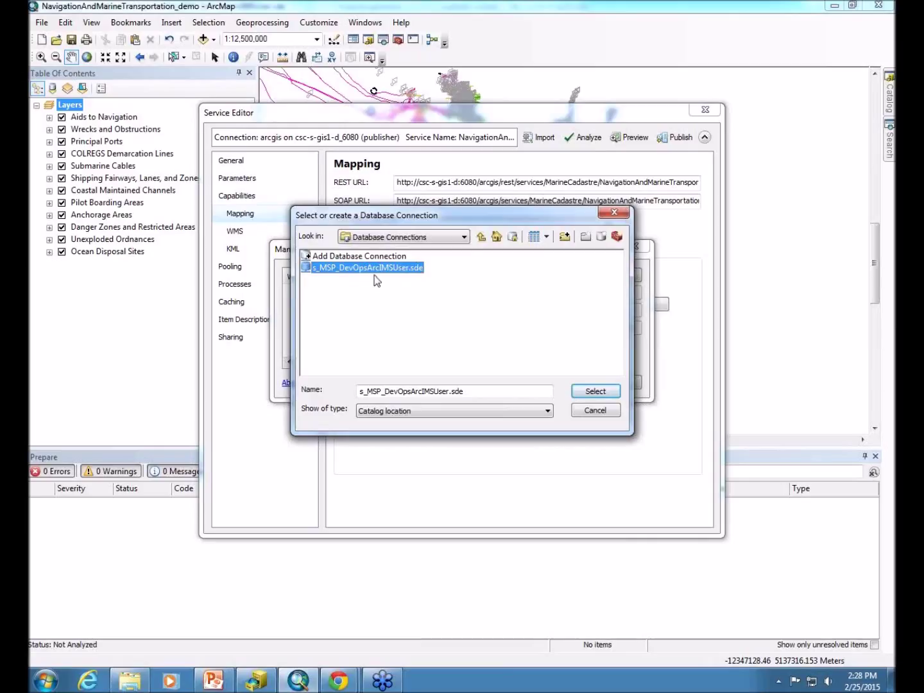
click(596, 391)
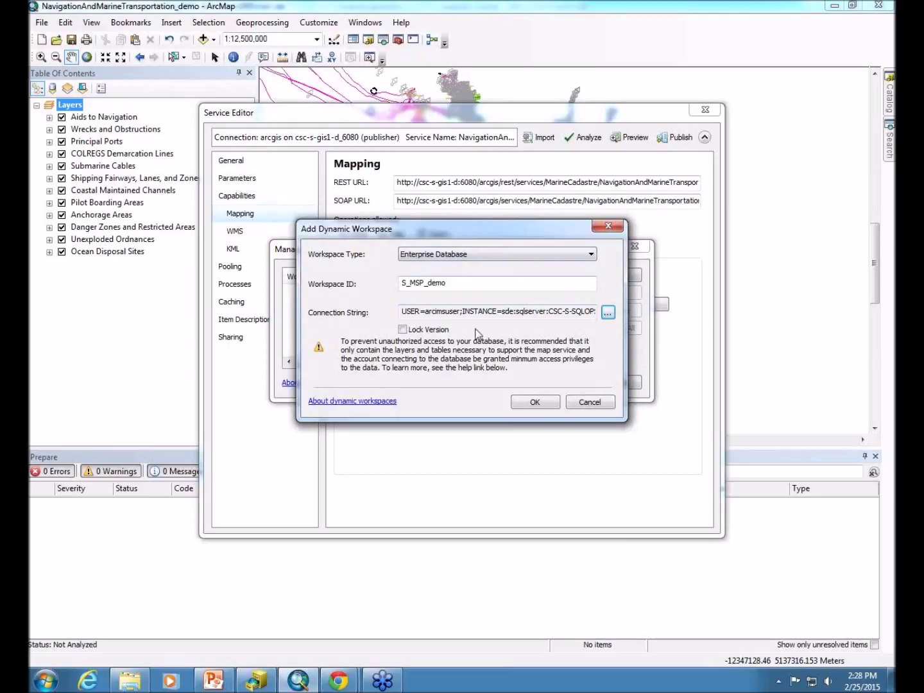
click(403, 329)
click(535, 401)
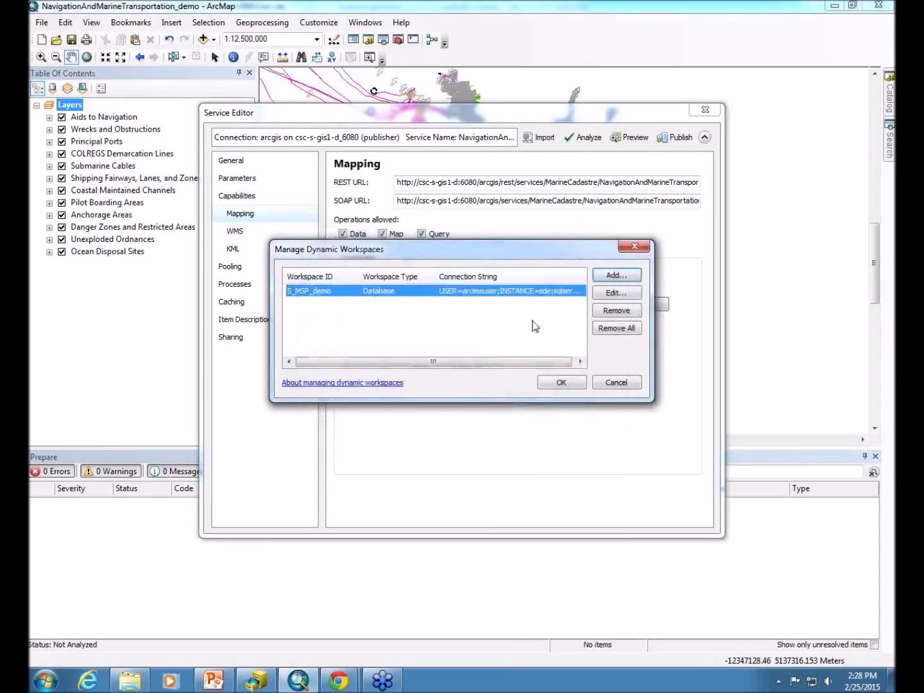
click(562, 383)
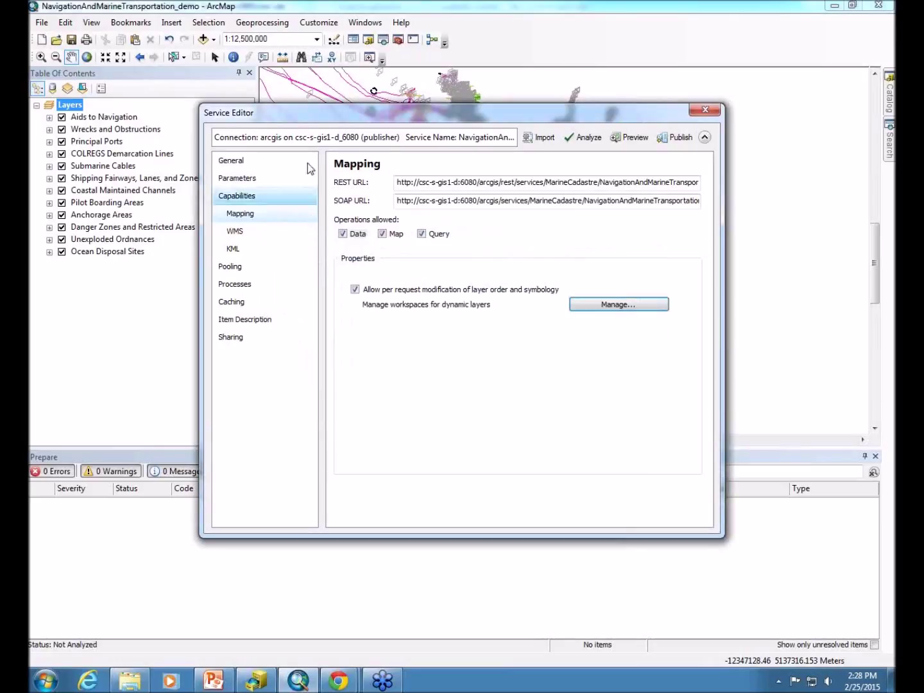
Set the service's WMS Keyword property to demo.
click(244, 237)
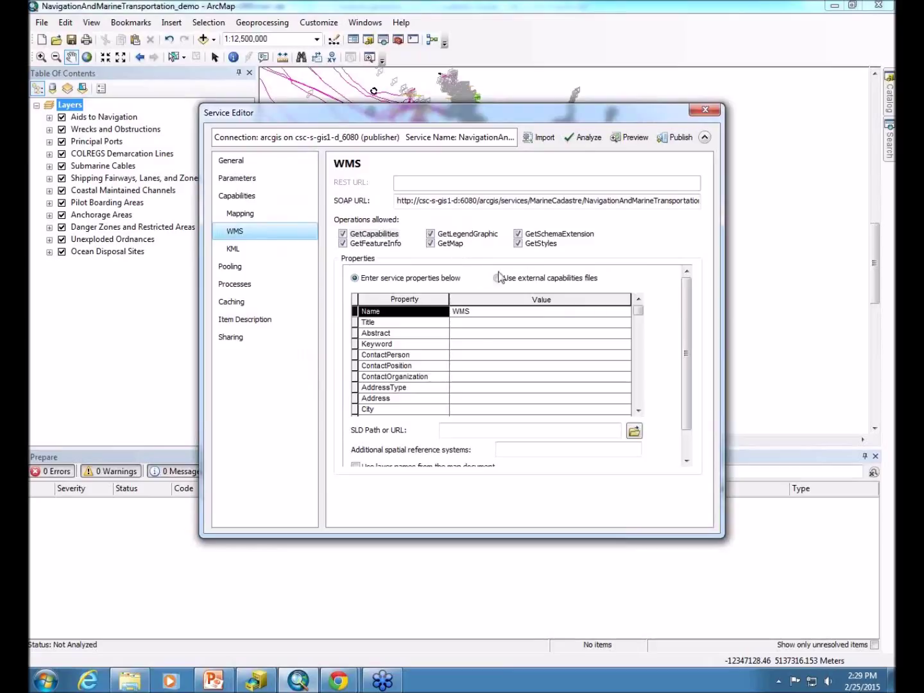
click(470, 324)
click(467, 335)
click(458, 346)
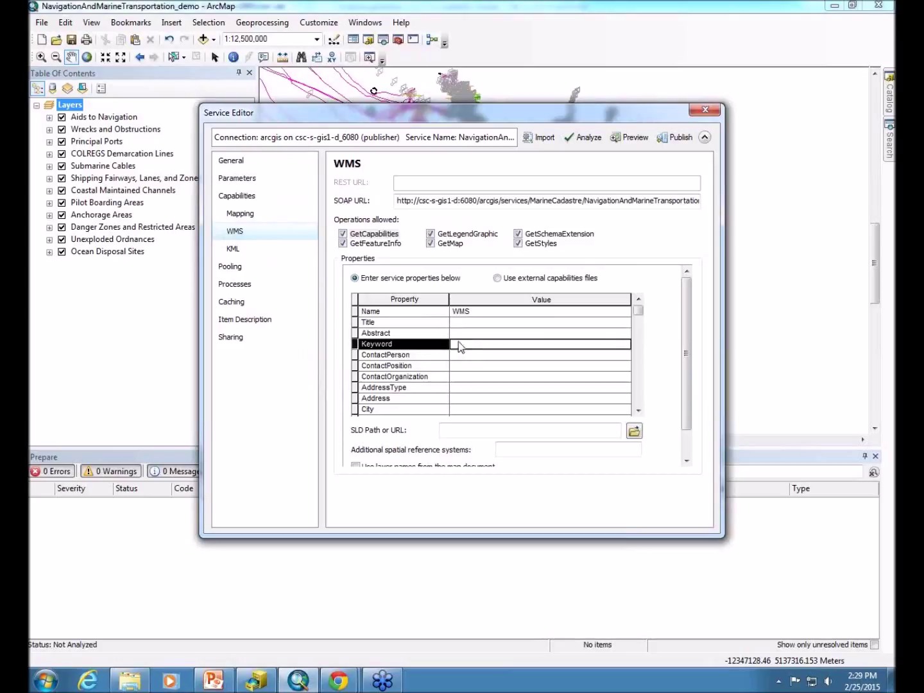
text(demo)
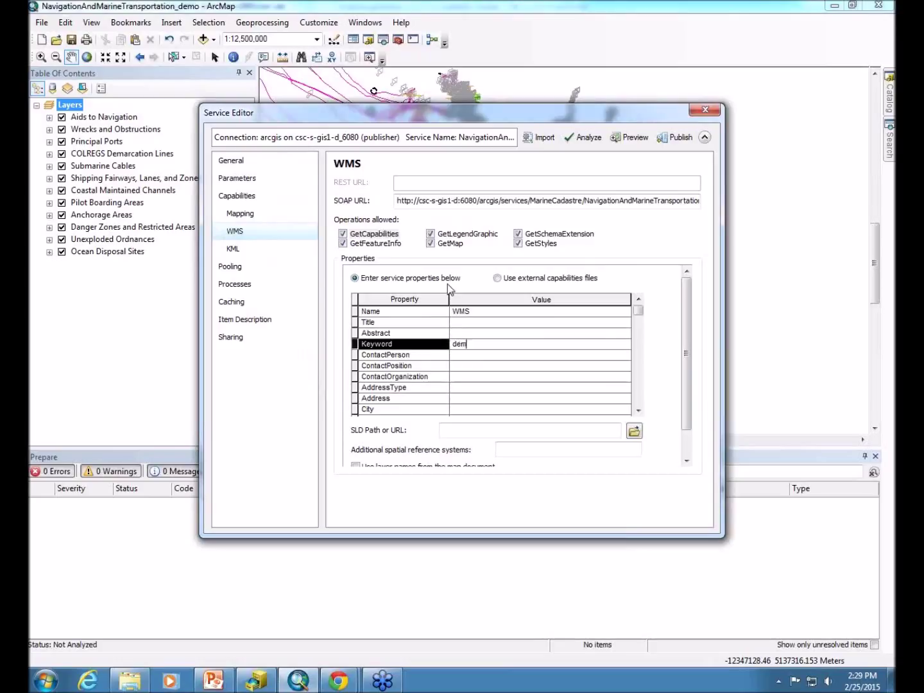
Enter the contact's name in the WMS ContactPerson property.
click(463, 357)
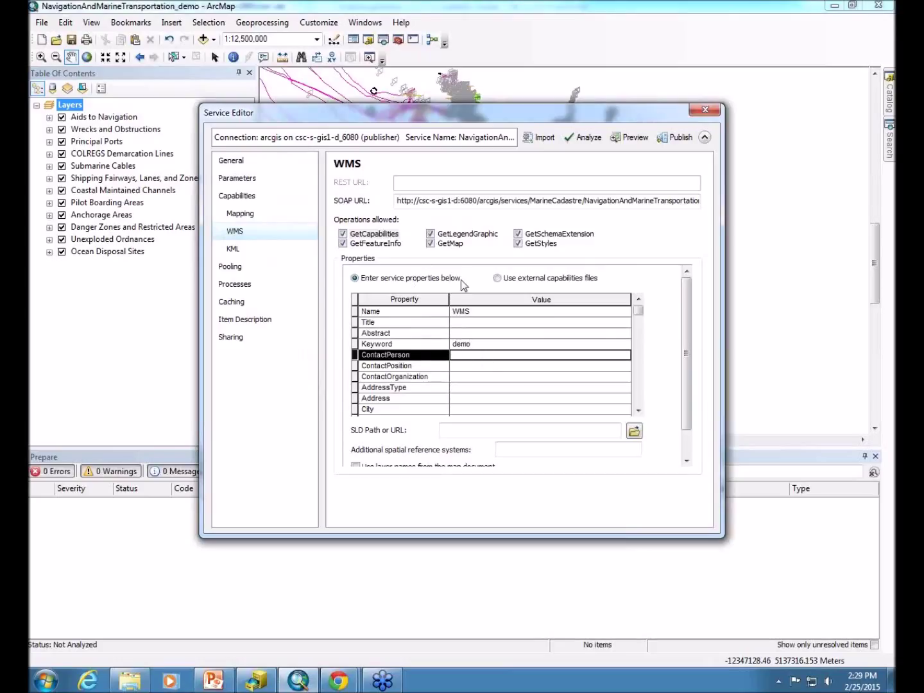
text(Anna)
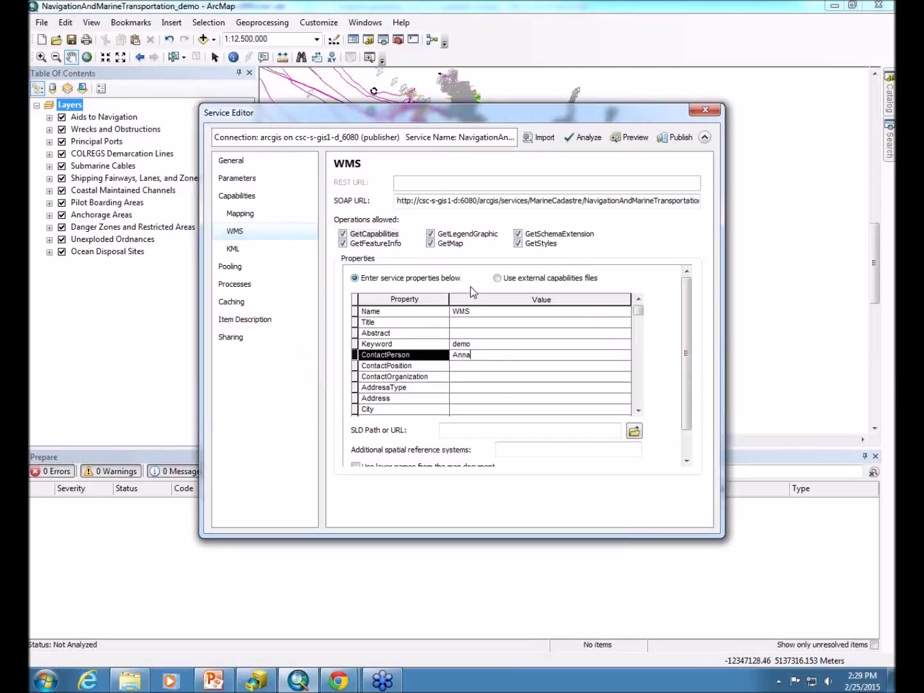
click(499, 377)
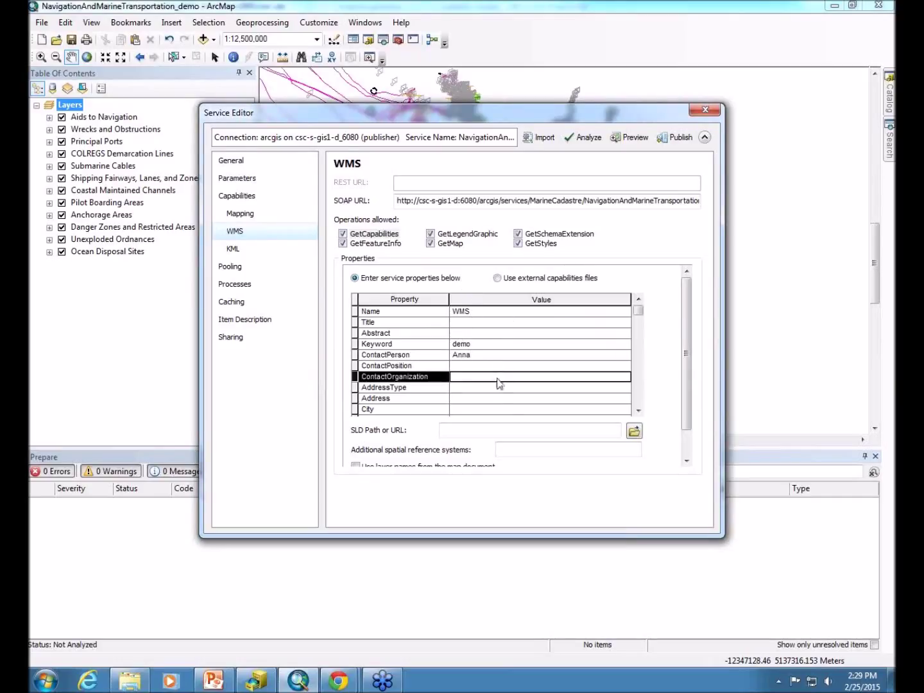
mouse_move(639, 319)
mouse_down()
mouse_move(637, 413)
mouse_move(639, 311)
mouse_up()
Review the KML options, then show Pooling: 1–2 instances, timeouts 600, 60 and 1800 seconds.
click(234, 249)
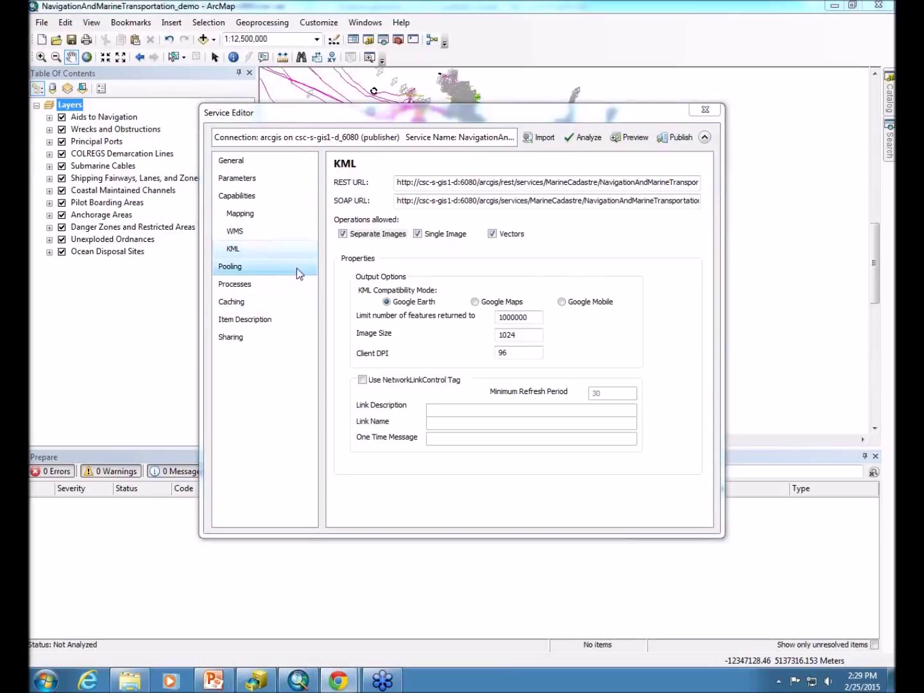
click(271, 268)
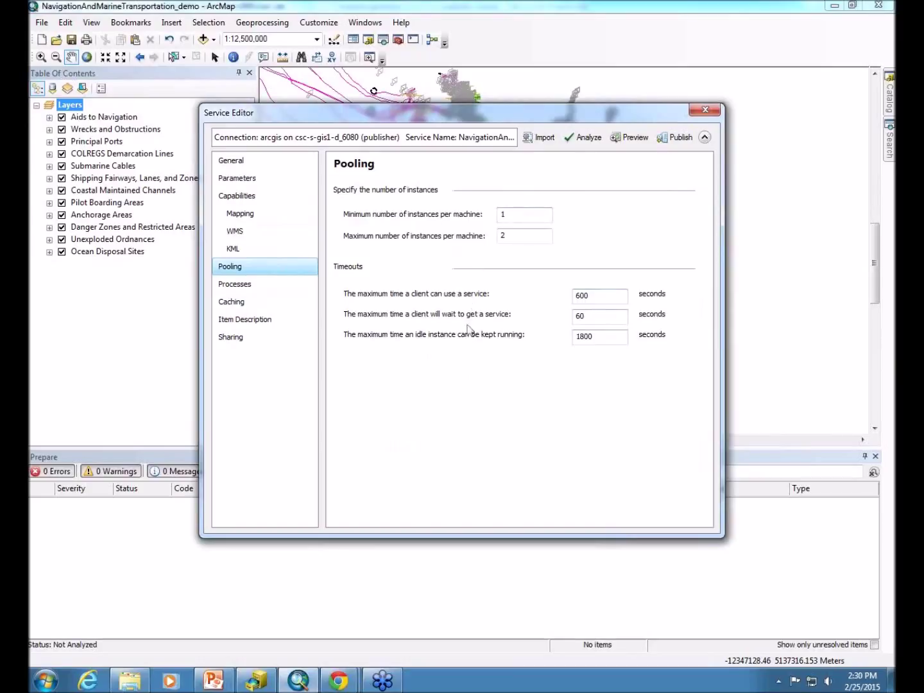
Show the Processes page: high isolation, 24-hour recycling from 12:00 AM, 30-minute connection checks.
click(253, 284)
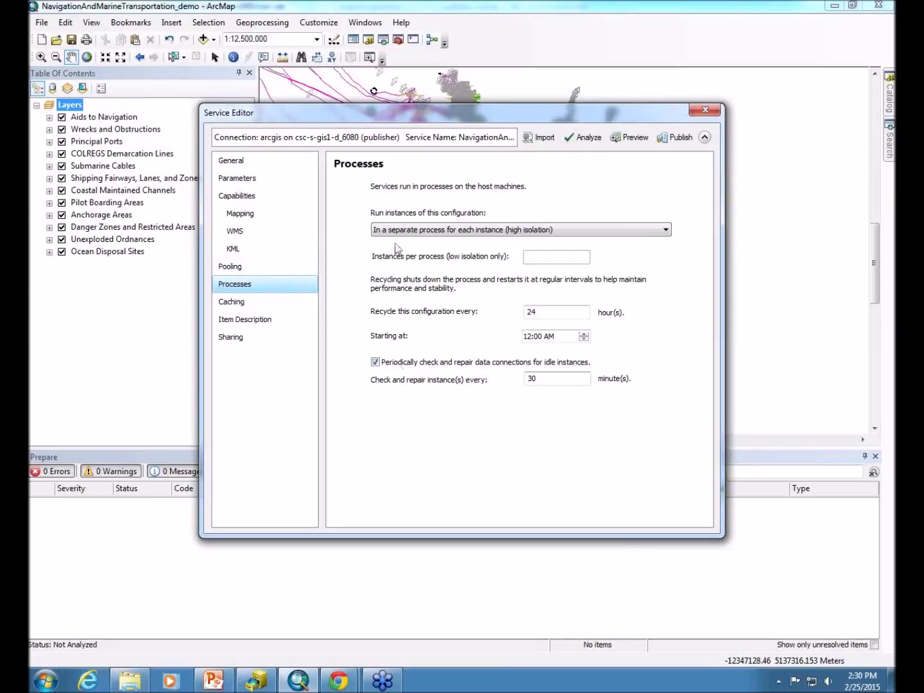
Try tile caching and its Advanced Settings, then revert to drawing dynamically from the data.
click(250, 305)
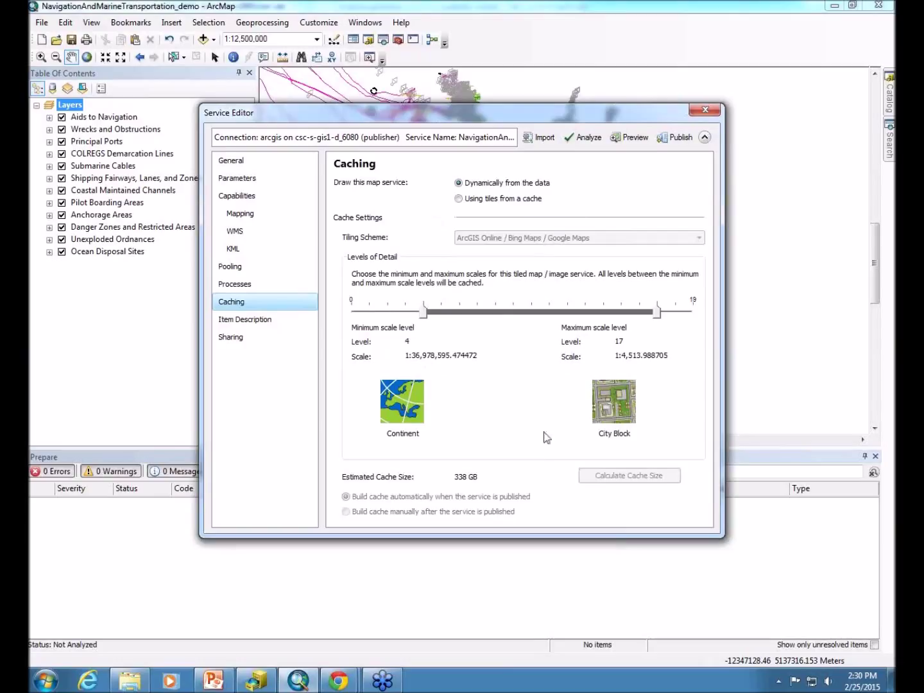
click(459, 199)
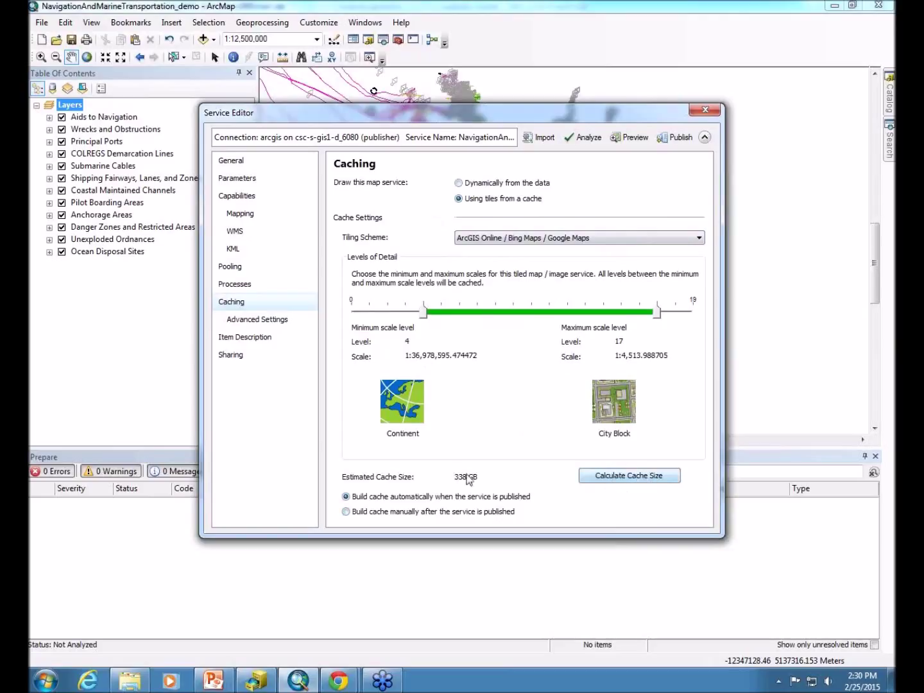
click(244, 321)
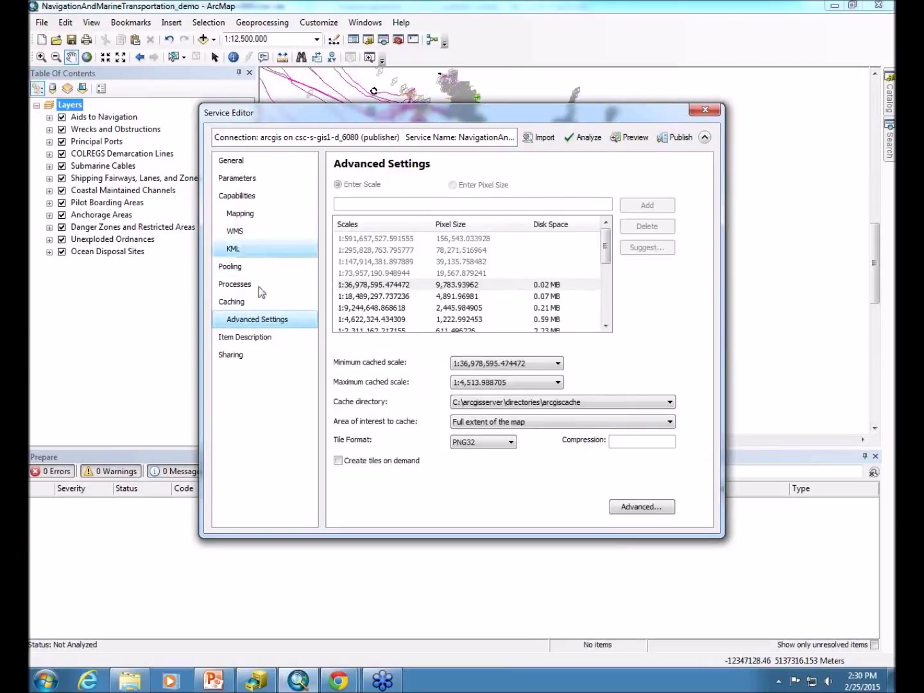
click(227, 304)
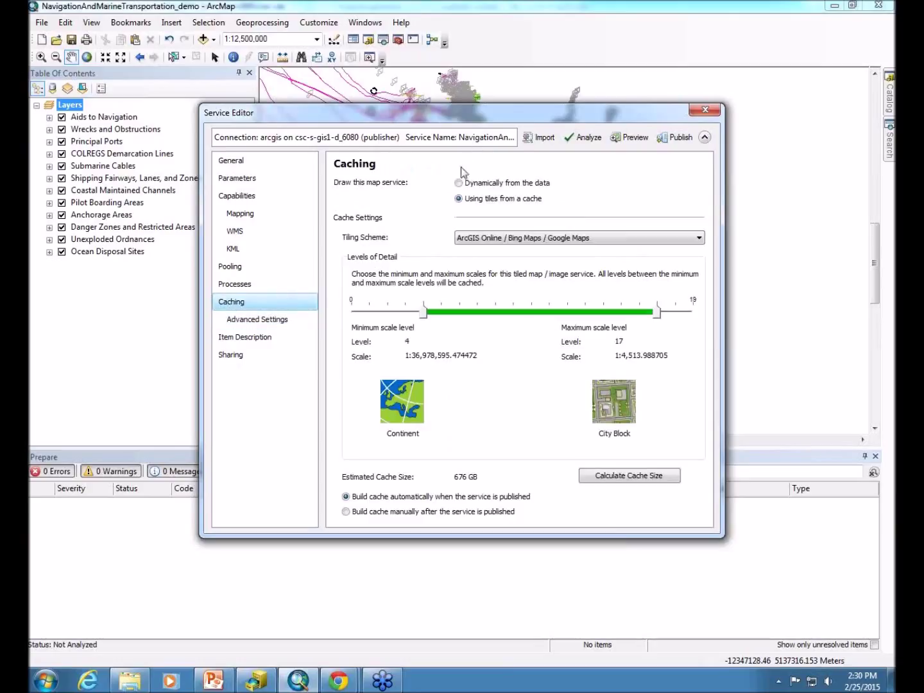
click(459, 184)
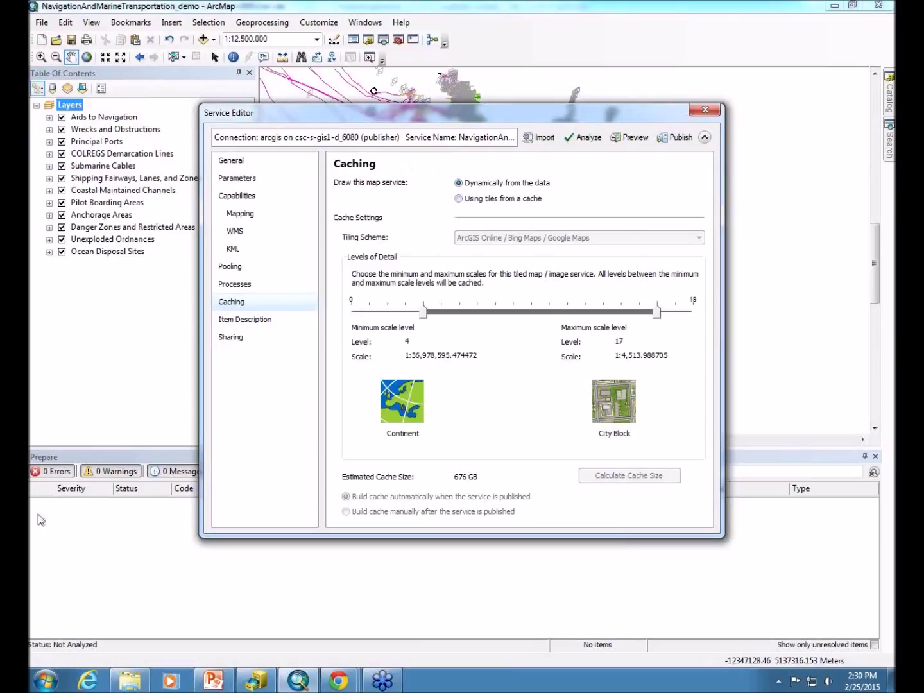
click(236, 321)
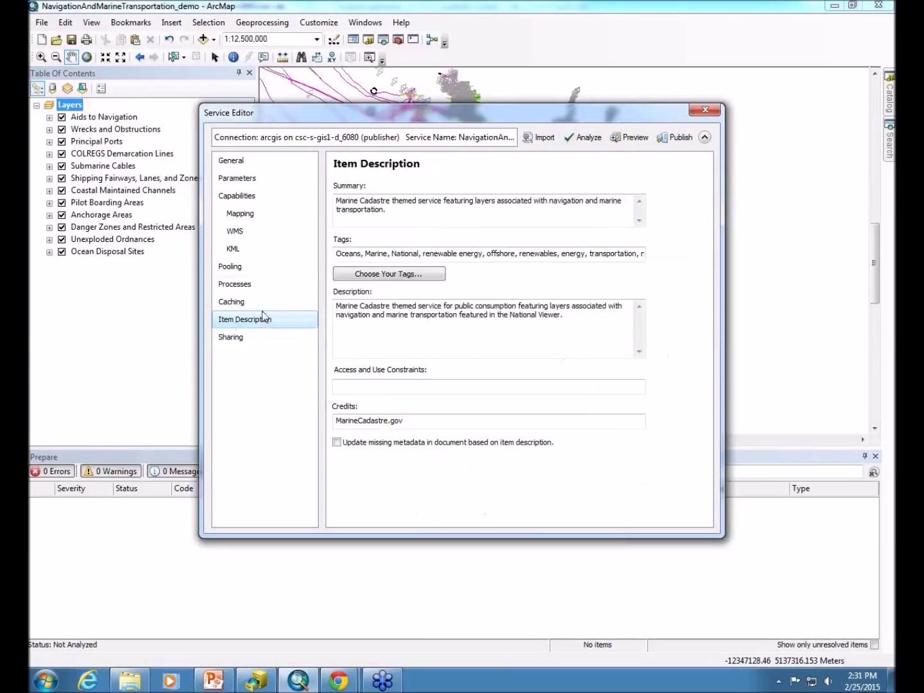
Set Access and Use Constraints to None and enable updating missing metadata from the item description.
click(390, 210)
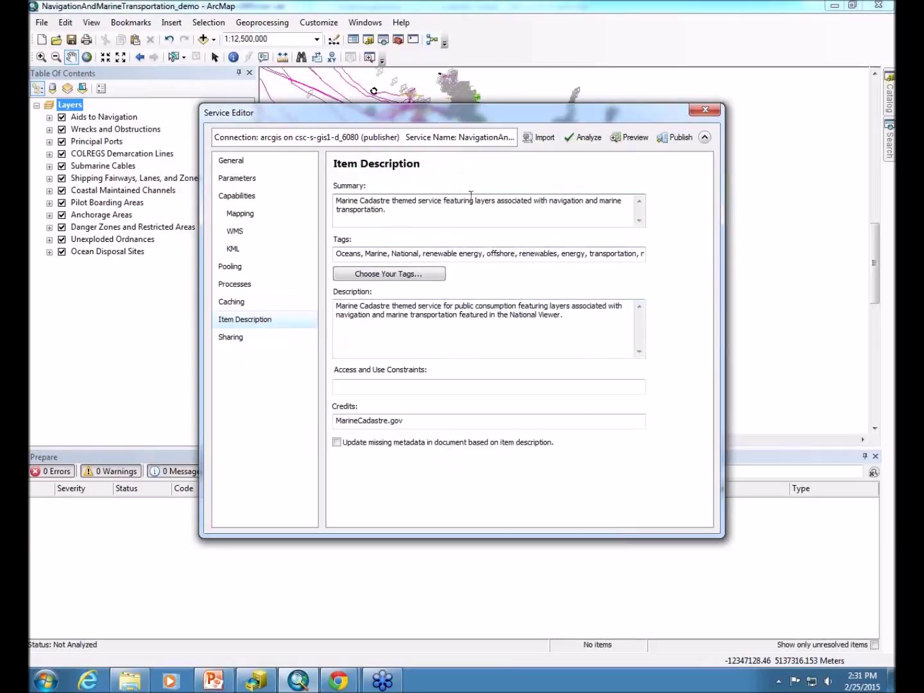
click(378, 384)
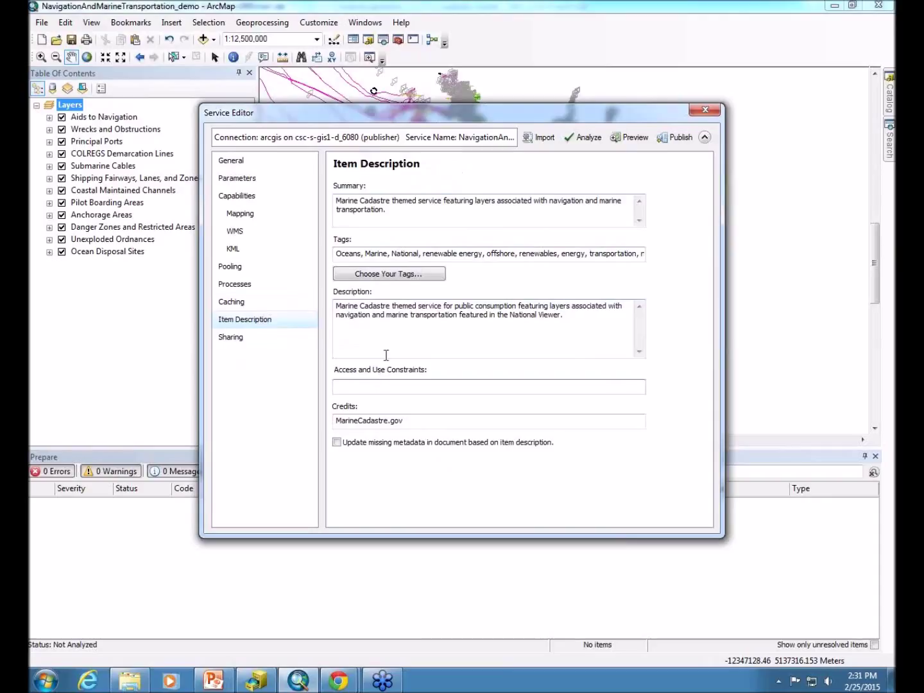
text(None)
click(336, 442)
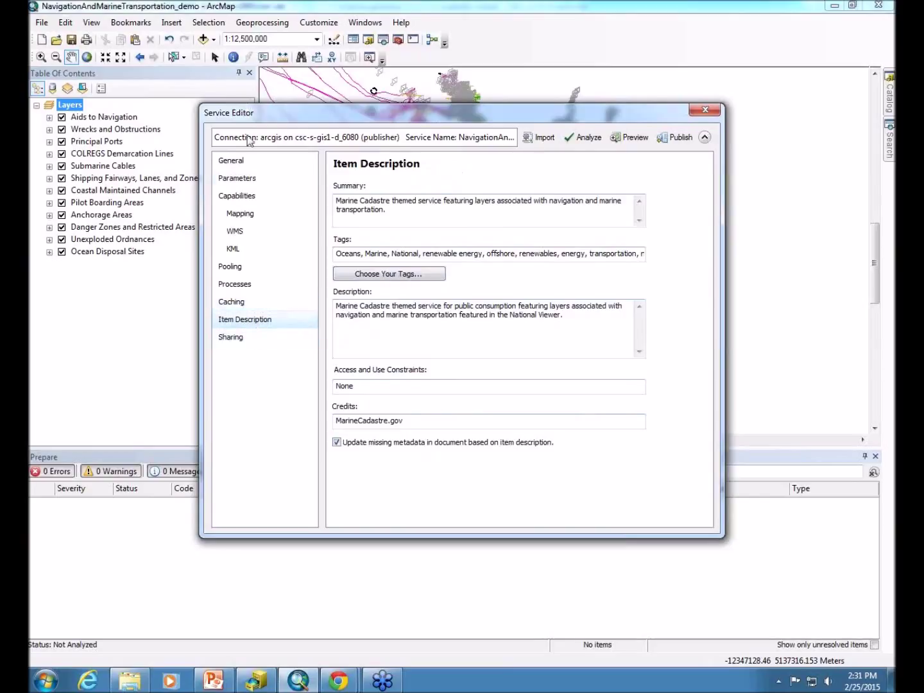
Show the Sharing page, which requires signing in to ArcGIS Online to share.
click(237, 340)
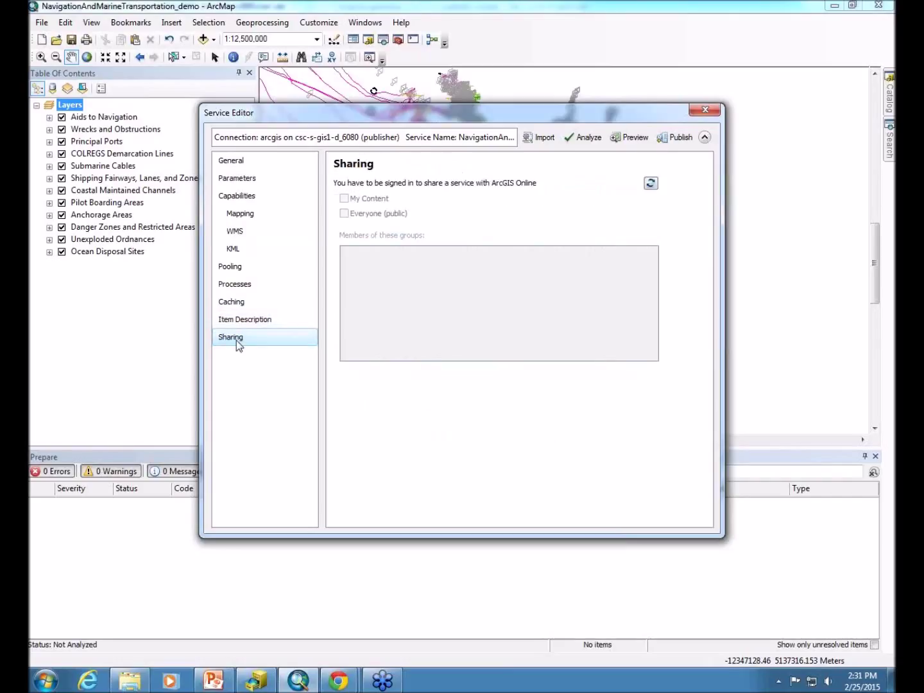